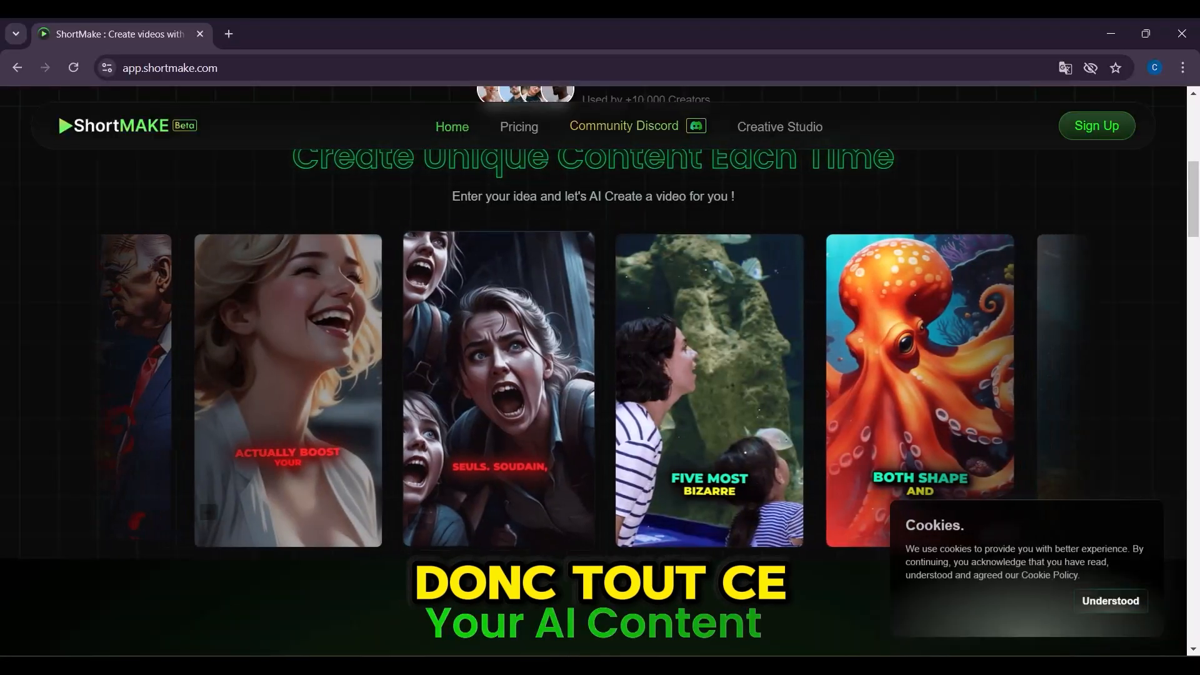
- Sign in to ShortMake with the Google account and start creating a new video from the workspace
scroll(550, 361, "up", 5)
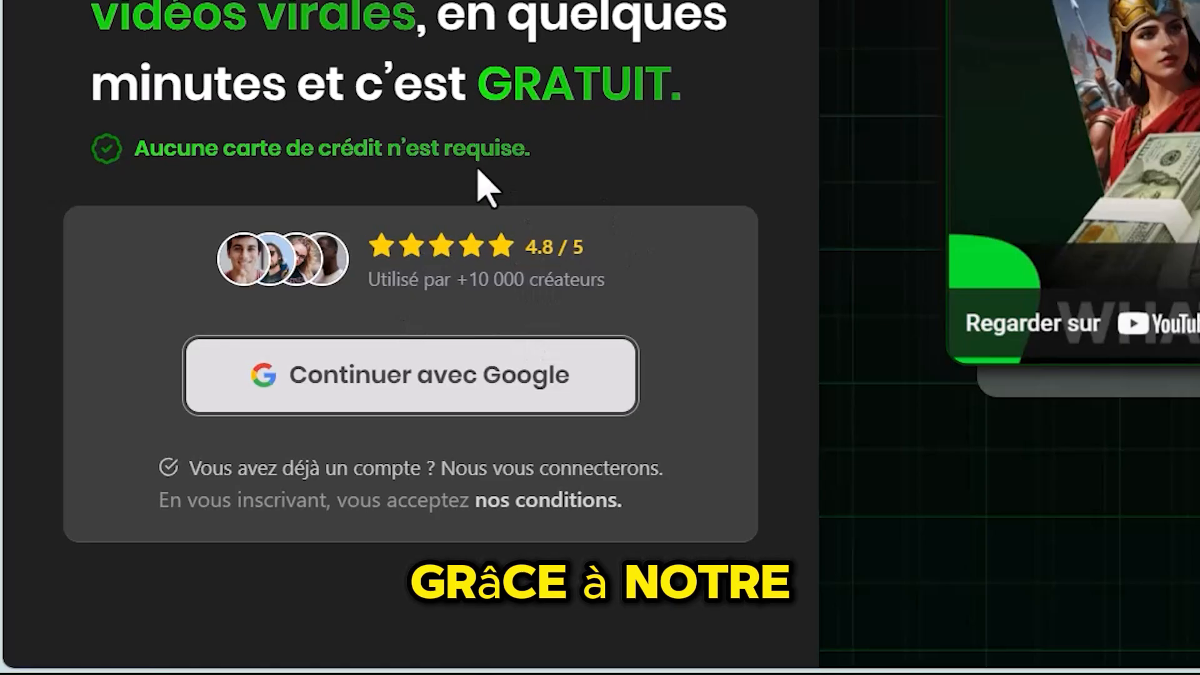
left_click(421, 361)
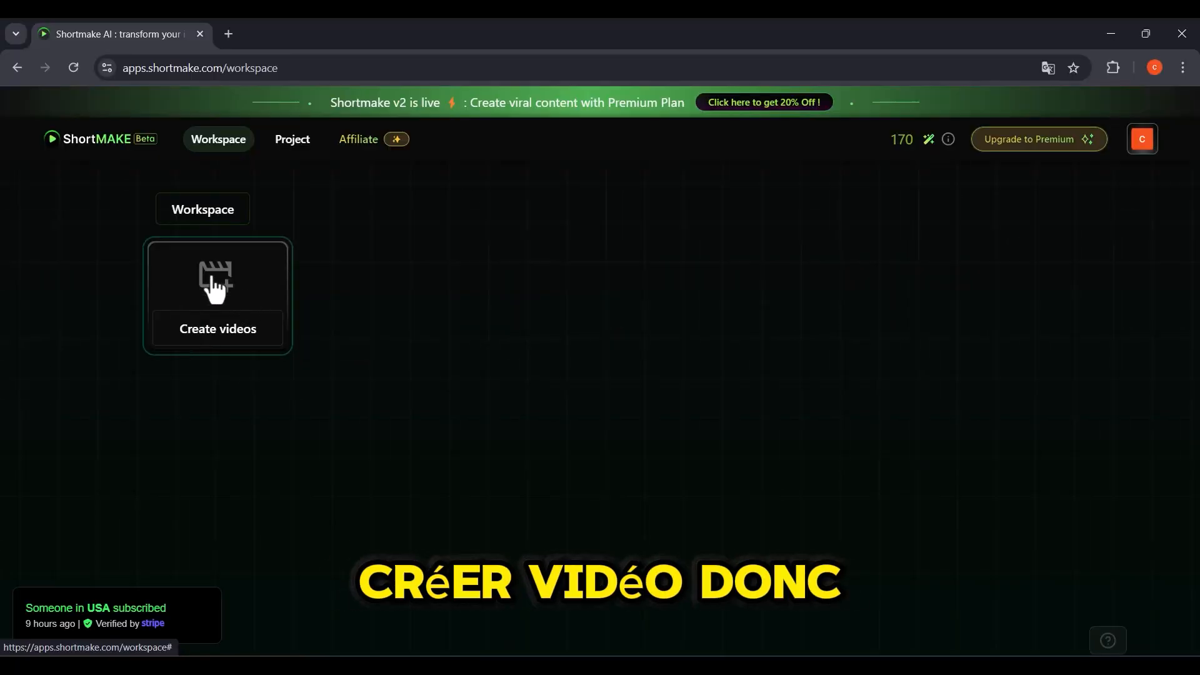
left_click(214, 284)
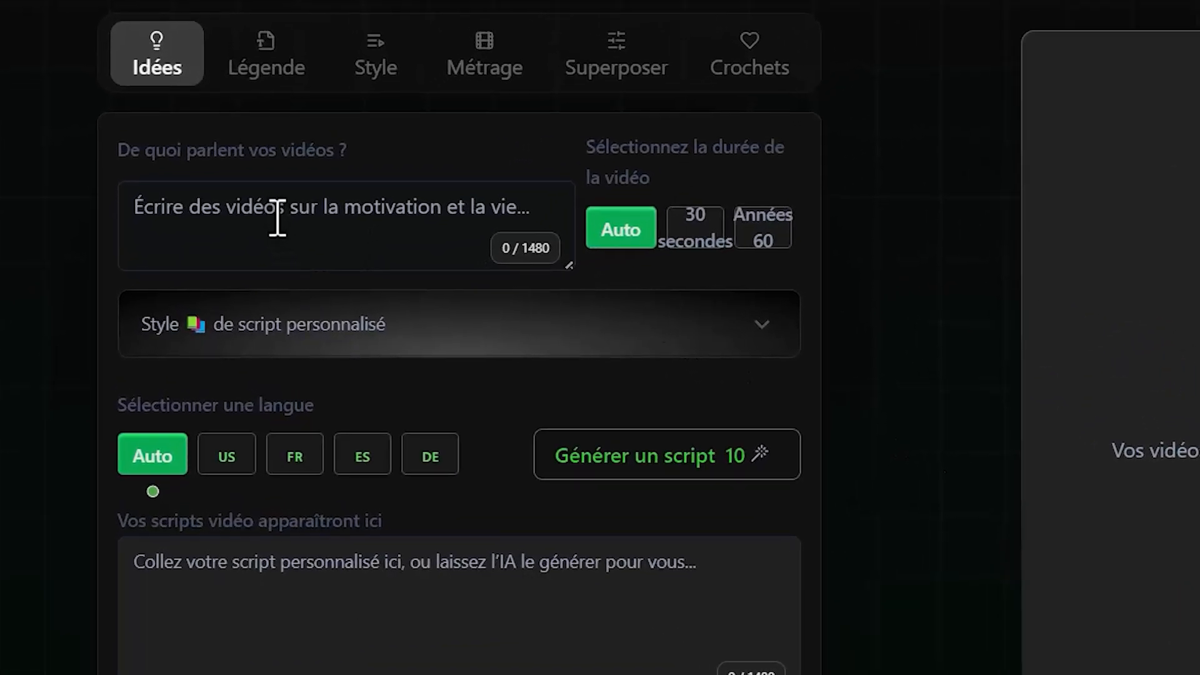
- Describe the video as "video de motivation sur le succès et la réussite" and keep the duration on Auto
left_click(210, 241)
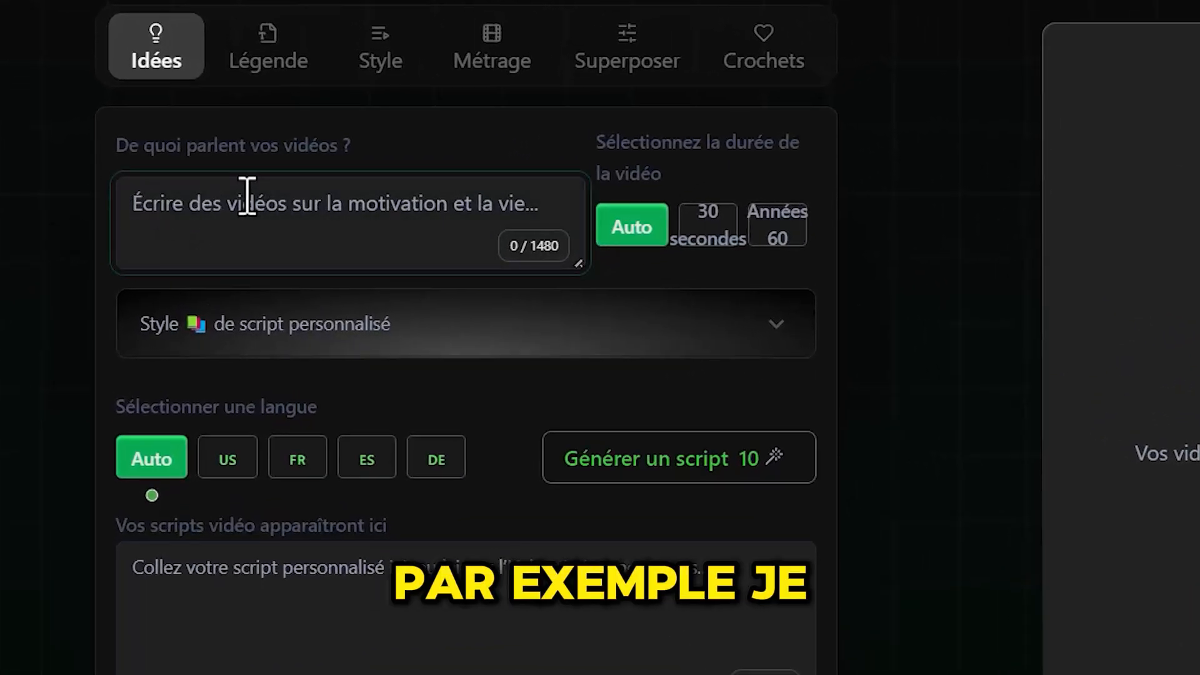
type("video de motivation sur le succès et la réussite")
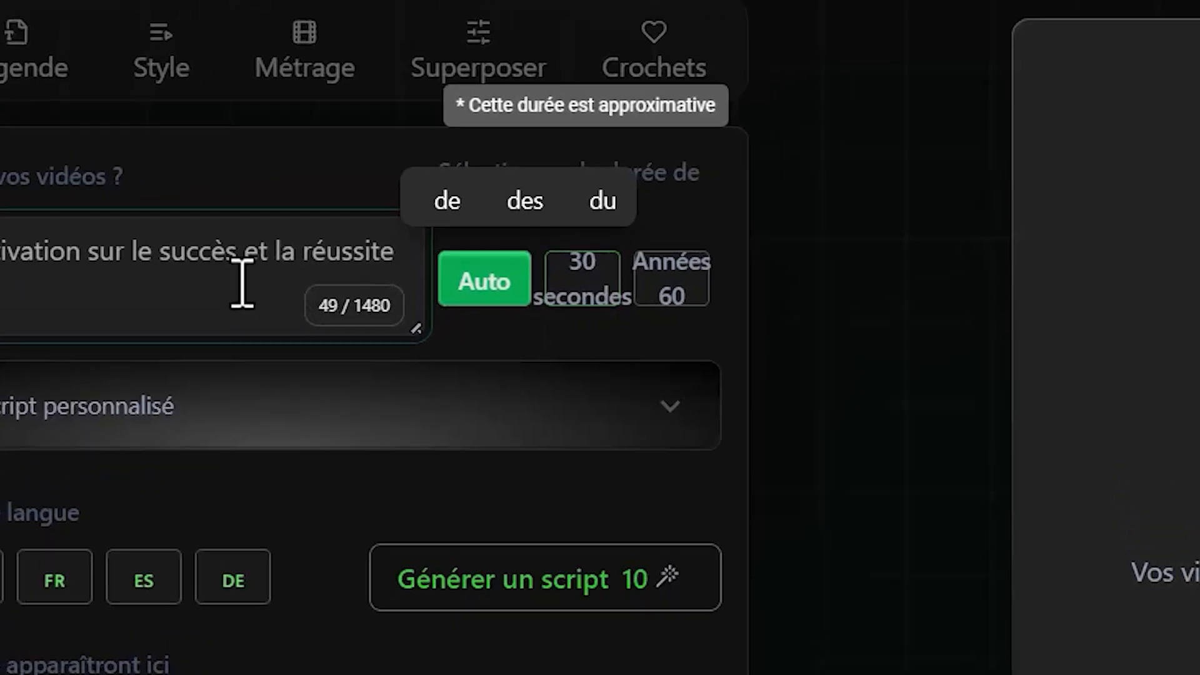
left_click(631, 225)
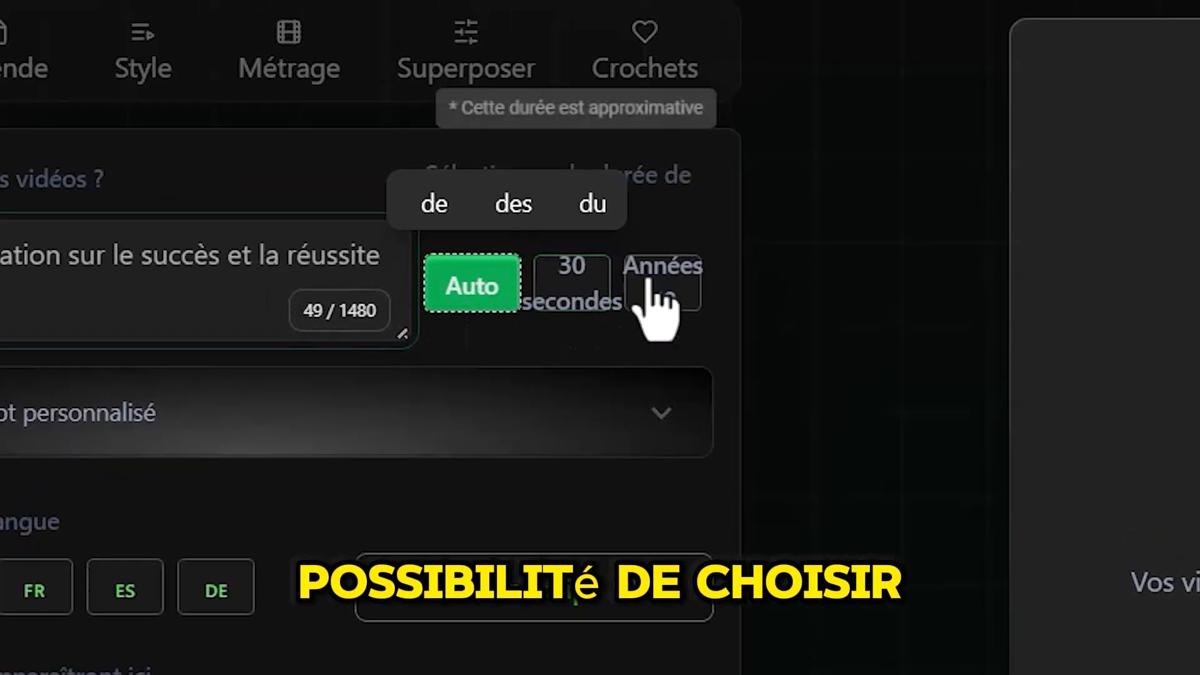
left_click(570, 298)
left_click(475, 289)
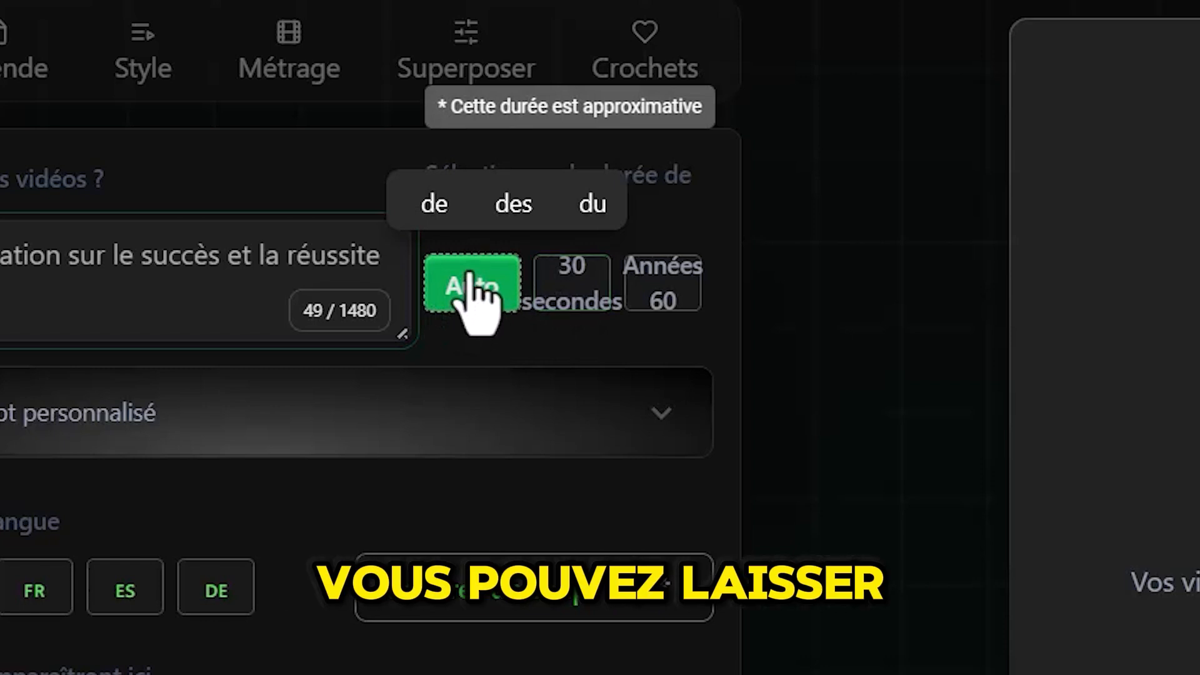
left_click(556, 290)
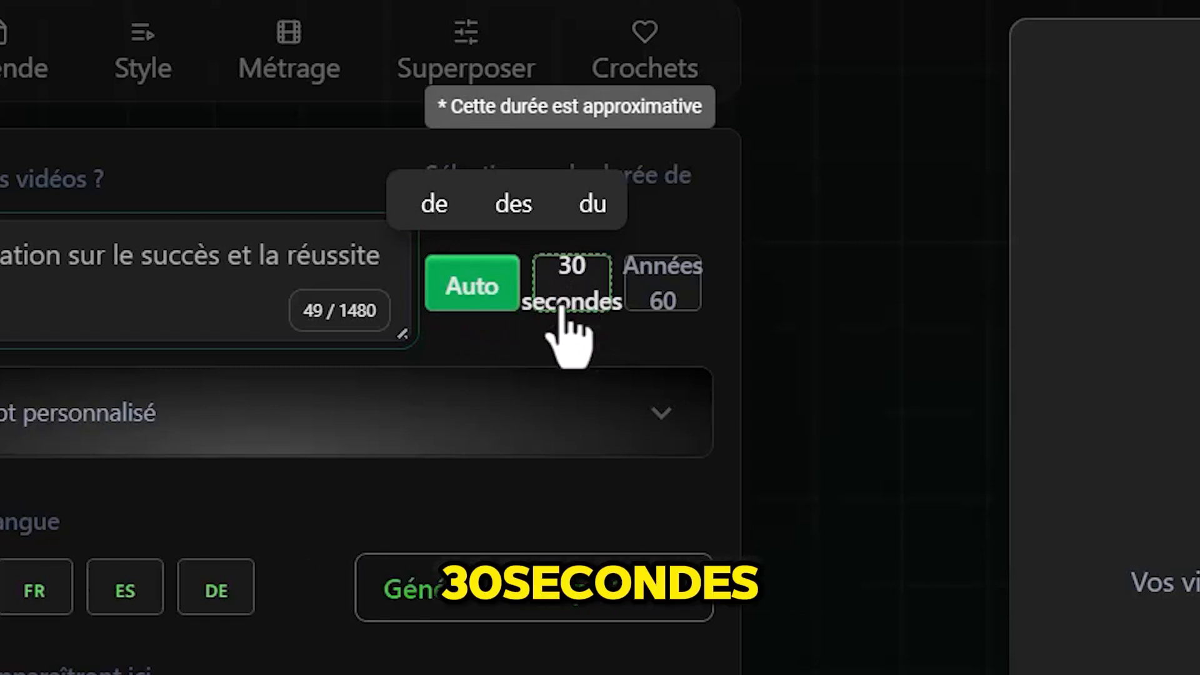
left_click(459, 292)
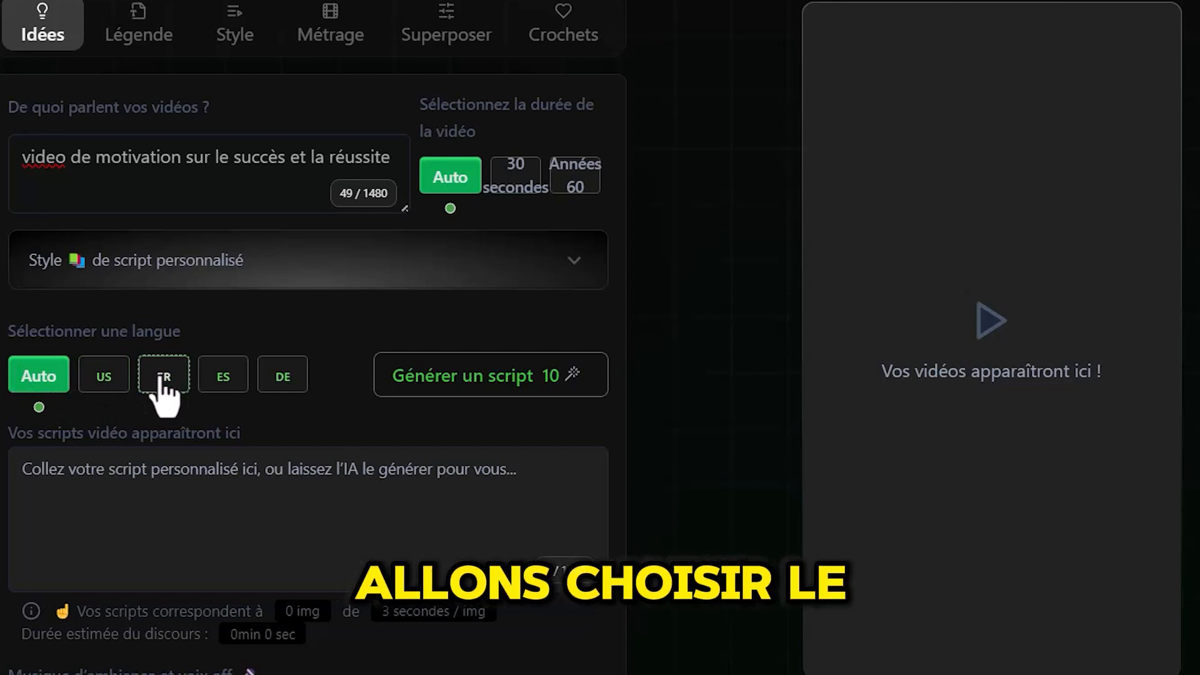
- Choose French as the script language and generate an AI script from the video idea
left_click(163, 378)
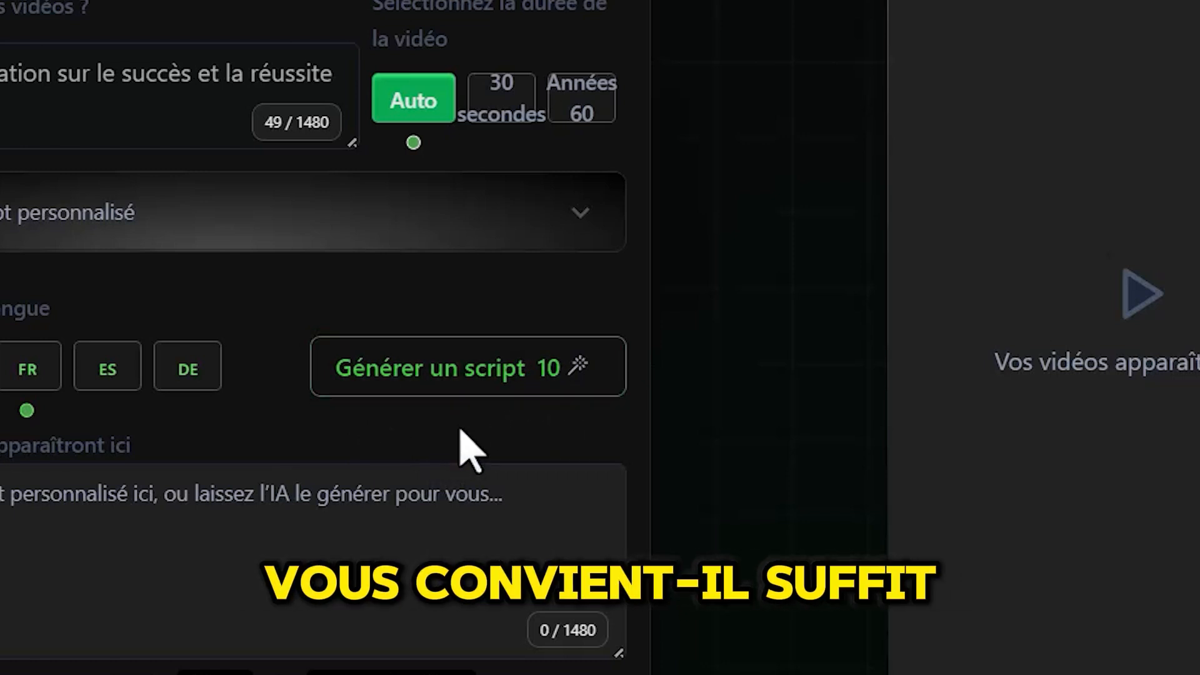
left_click(454, 368)
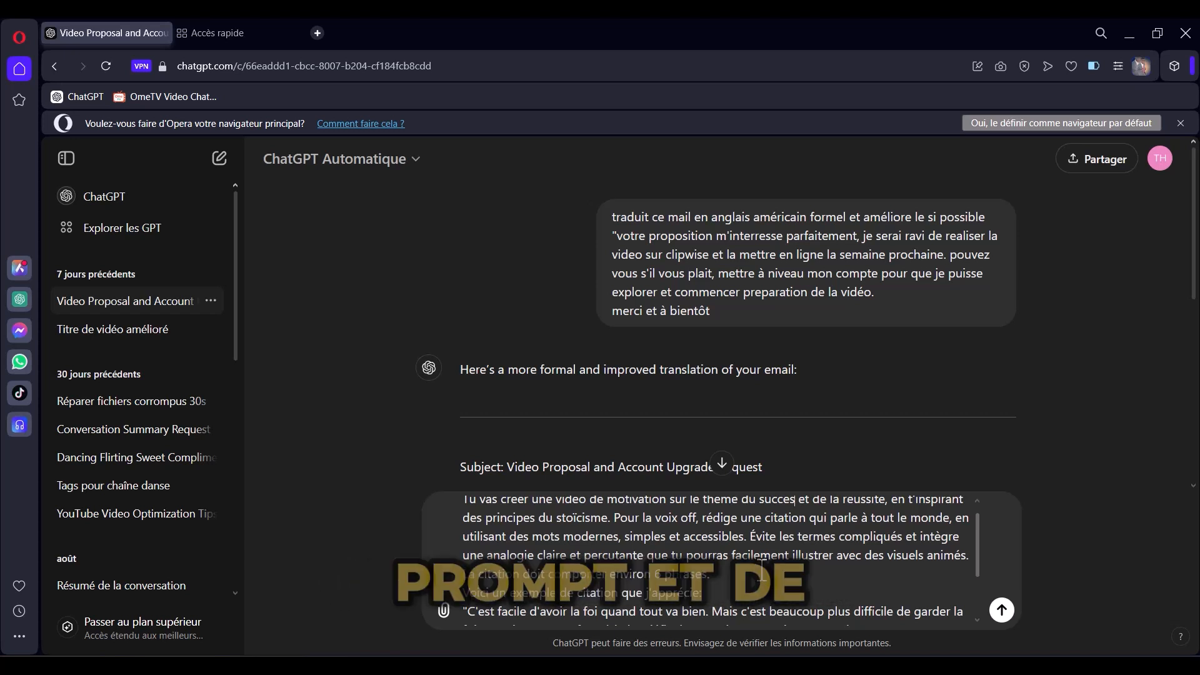
- In ChatGPT, review and send the prepared prompt requesting a stoicism-inspired motivational quote of about 6 sentences on success
scroll(762, 569, "down", 2)
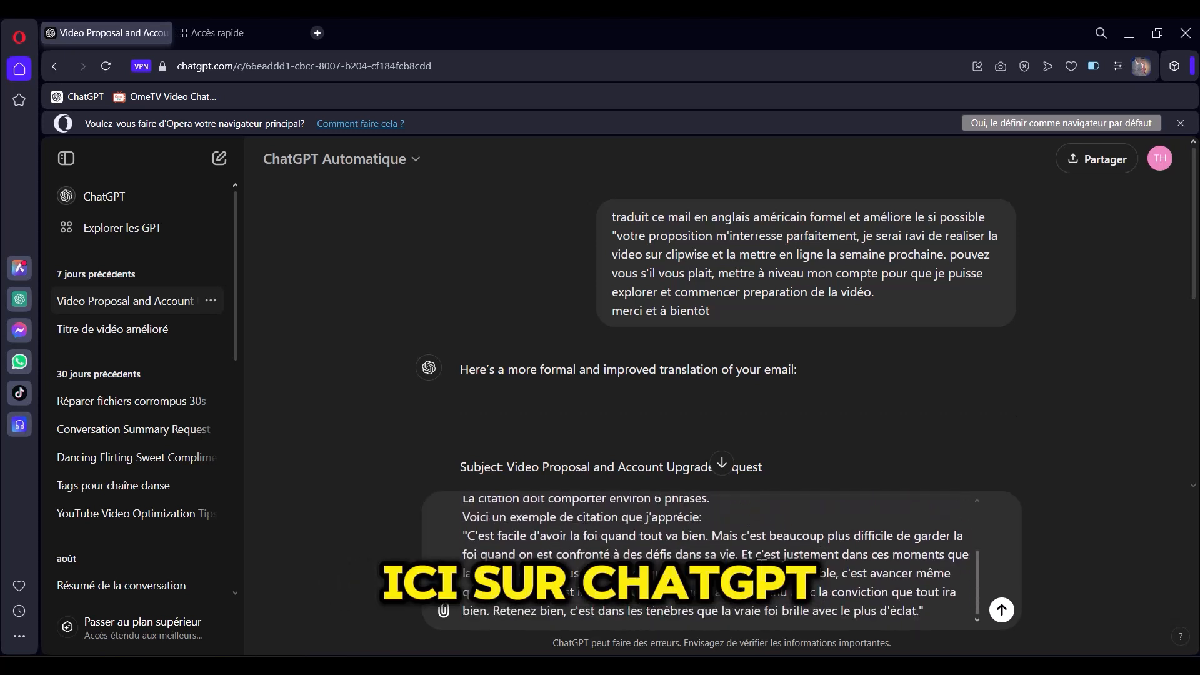
scroll(700, 556, "up", 2)
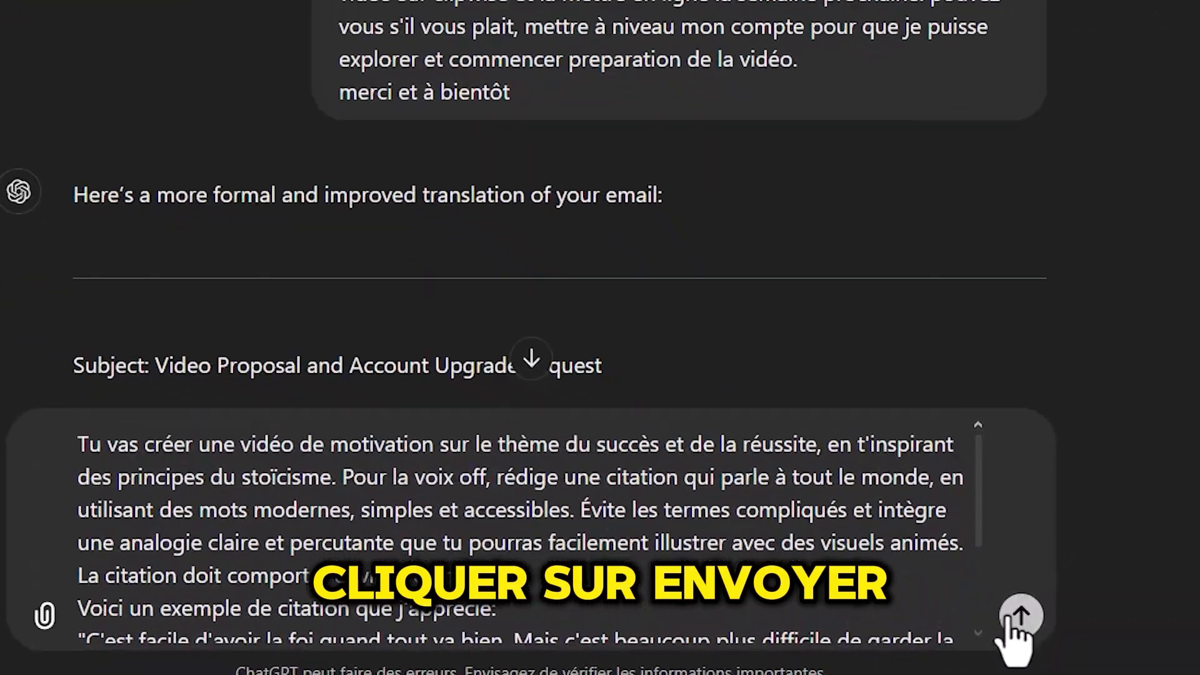
left_click(1013, 614)
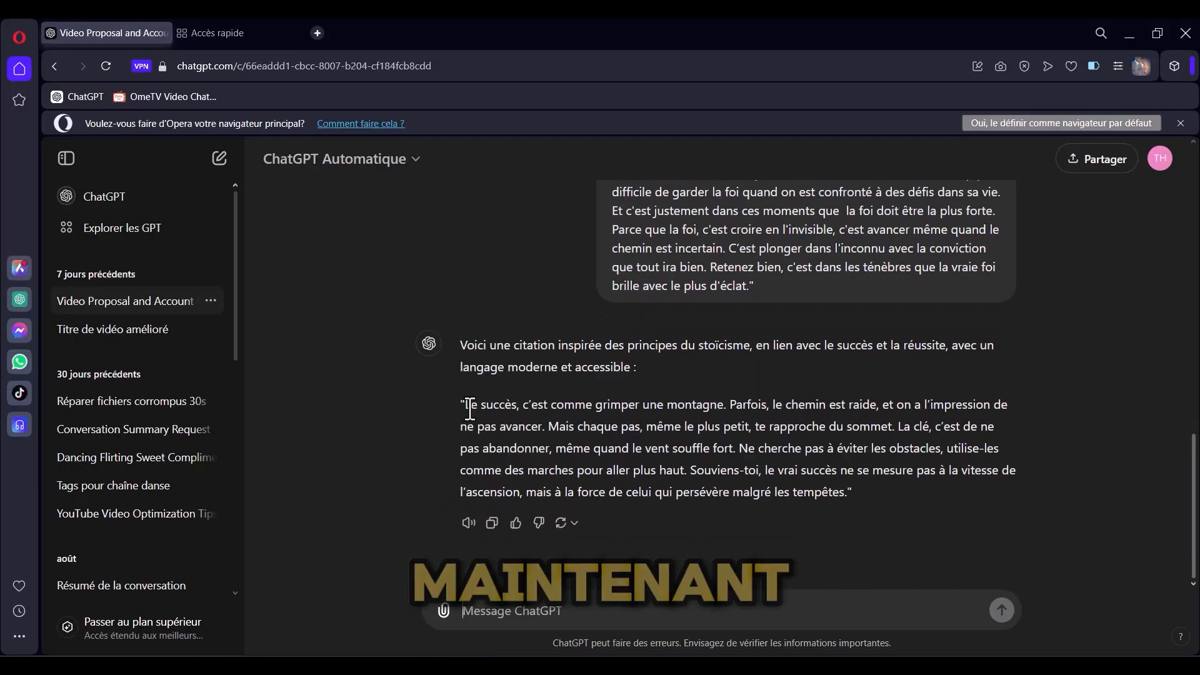
- Copy ChatGPT's quote comparing success to climbing a mountain and replace the ShortMake video script with it
left_click_drag(532, 414, 861, 493)
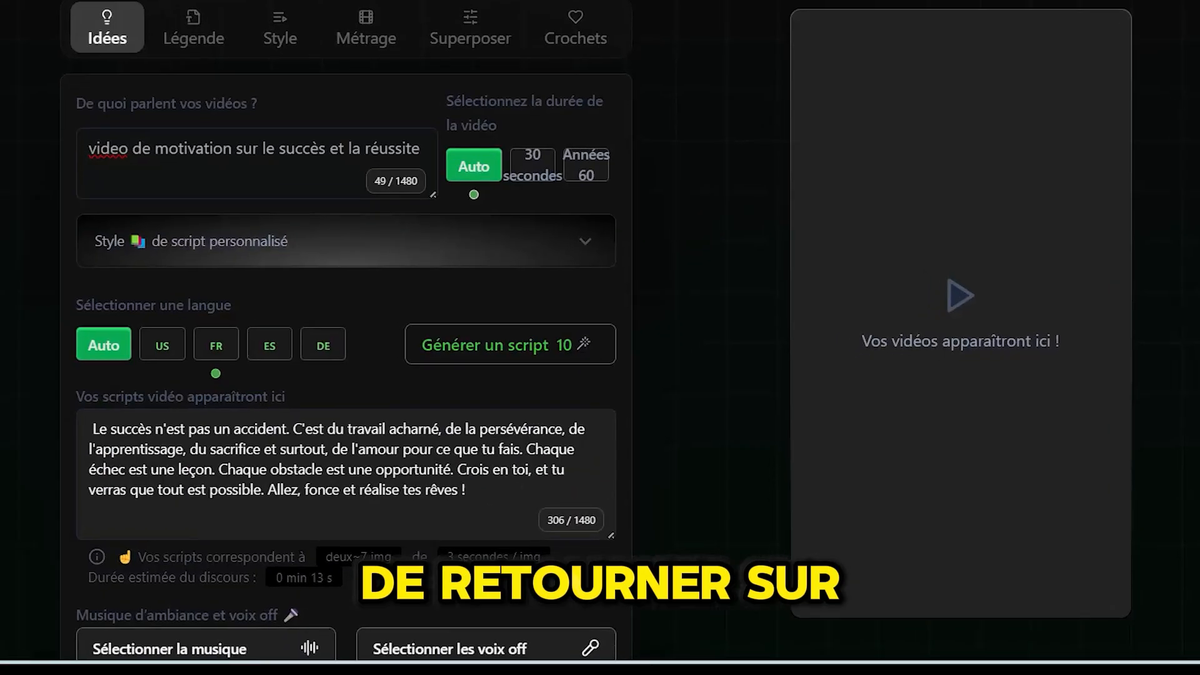
left_click_drag(480, 468, 41, 399)
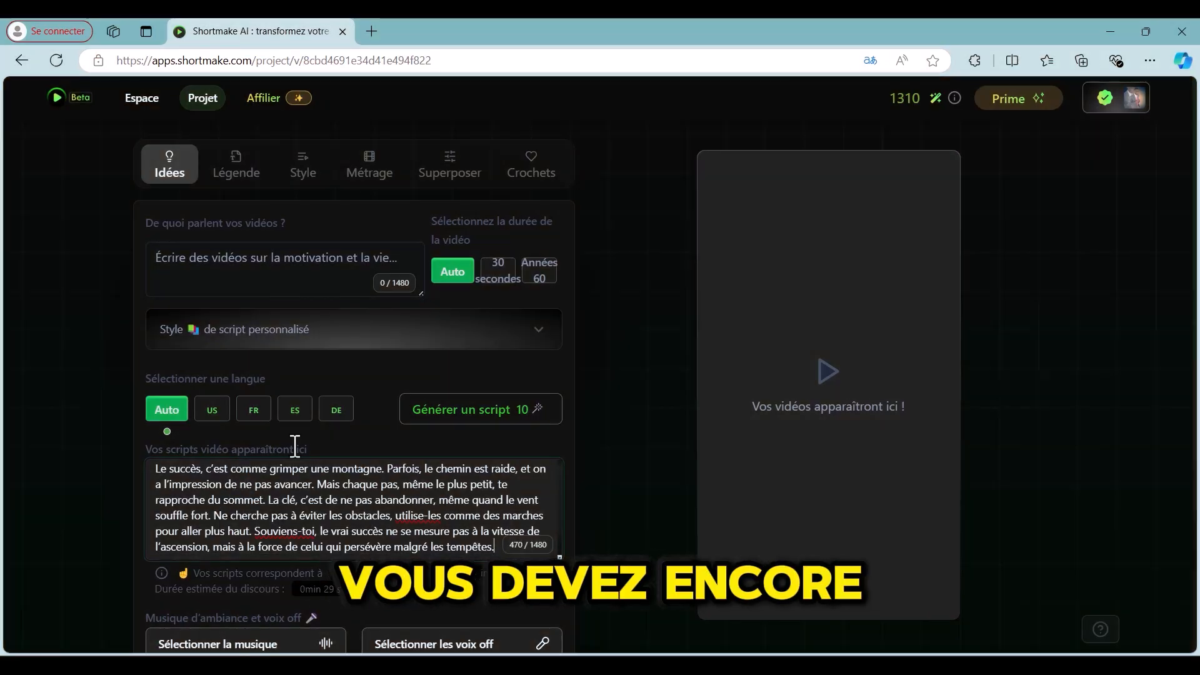
- Fill in the video description with "video de motivation sur le sucess et la reussite" and look over the pasted script
left_click(181, 269)
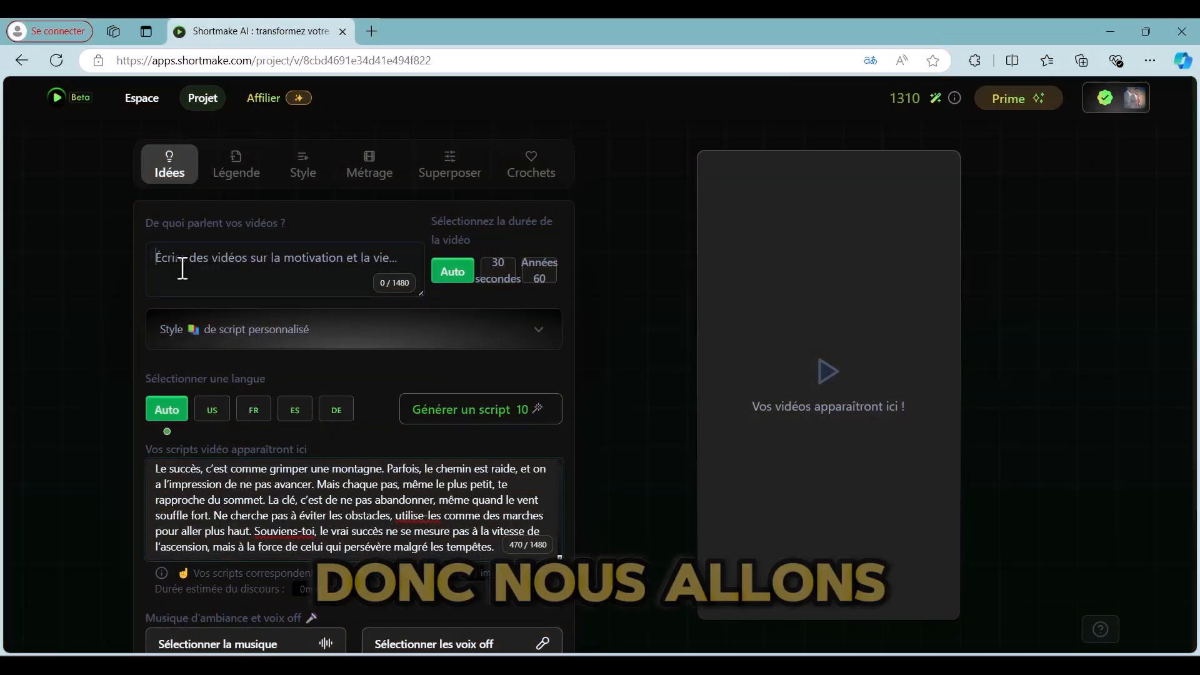
type("vide")
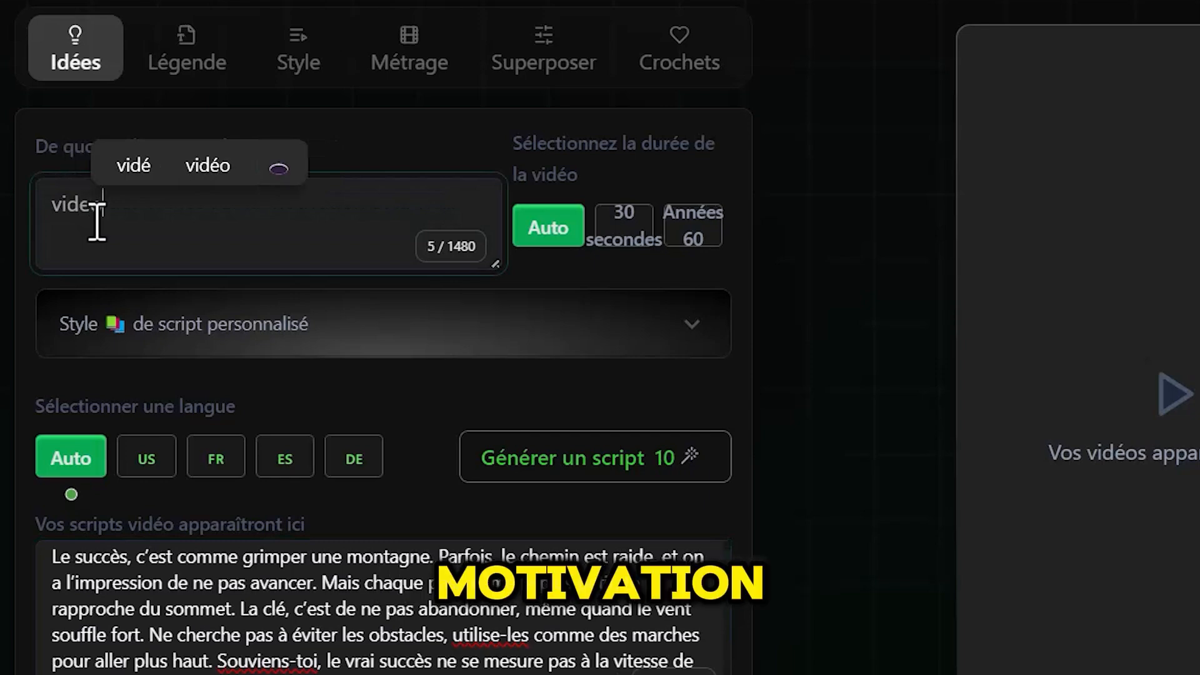
type("o de motivation sur le sucess et la reussite")
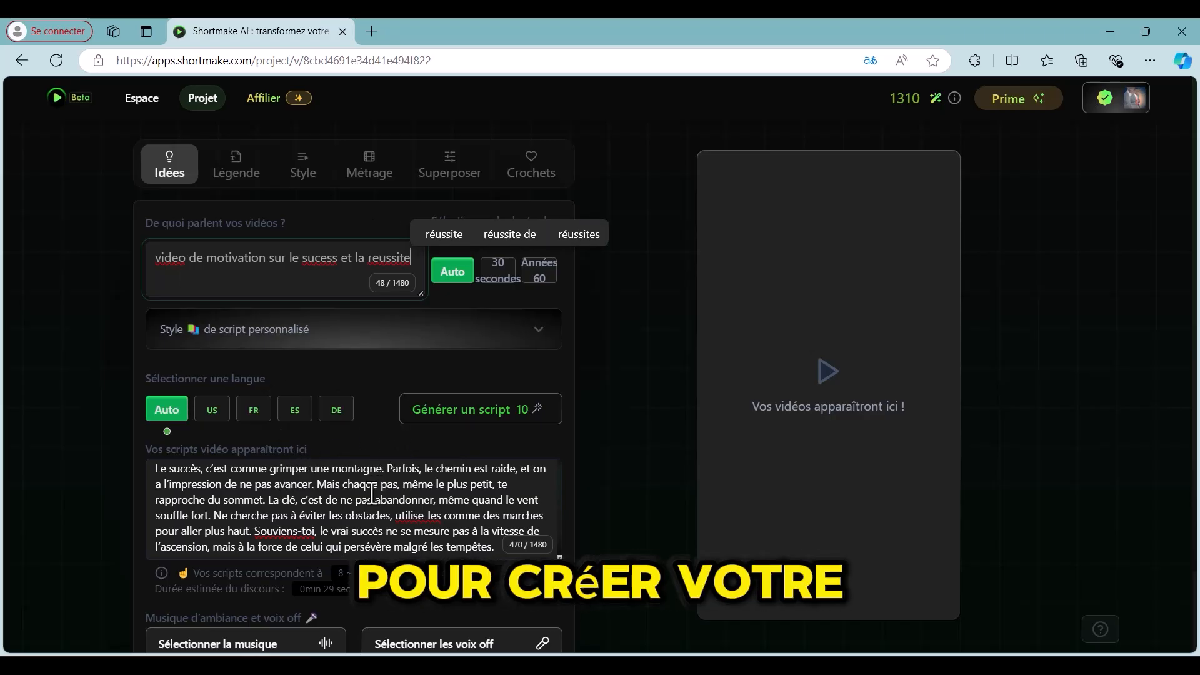
scroll(276, 515, "up", 1)
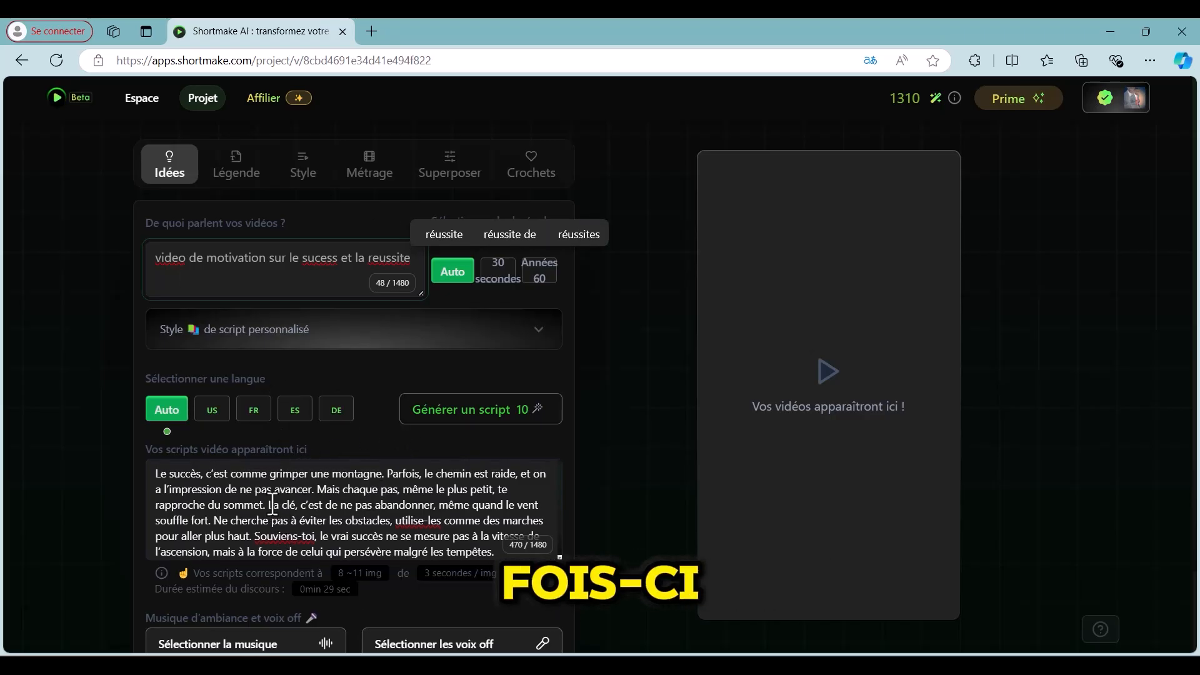
scroll(326, 502, "down", 1)
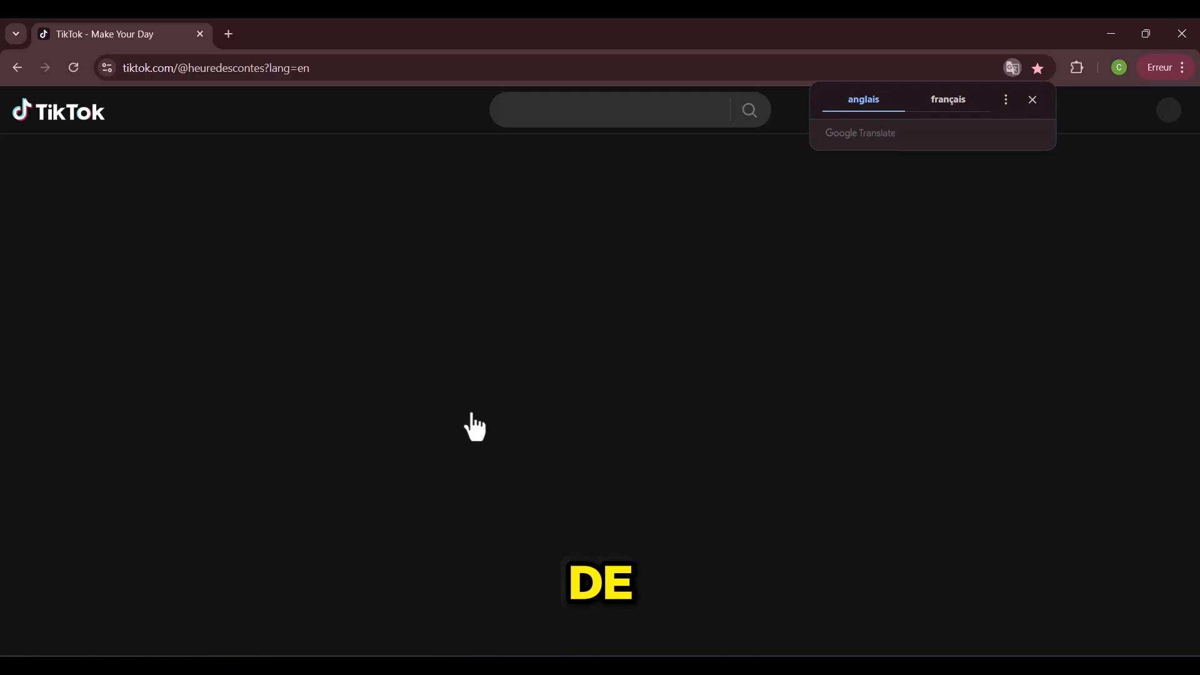
- On TikTok, dismiss the translation prompt and search for "motivational video"
left_click(1030, 103)
left_click(563, 109)
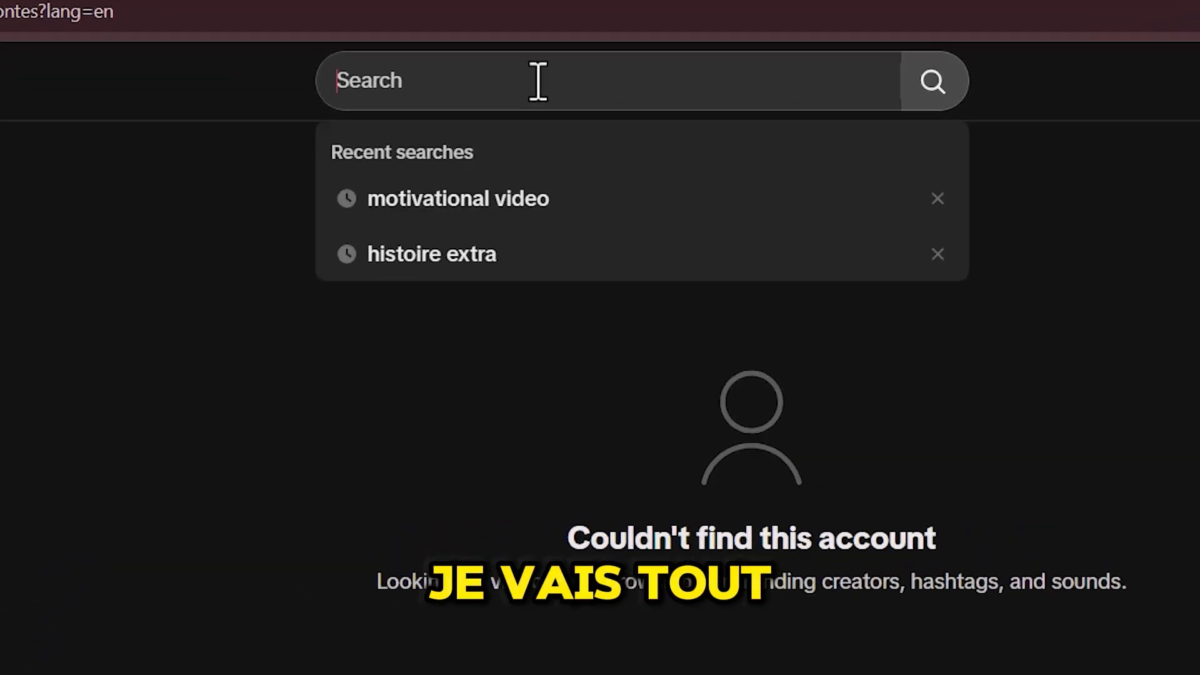
left_click(470, 207)
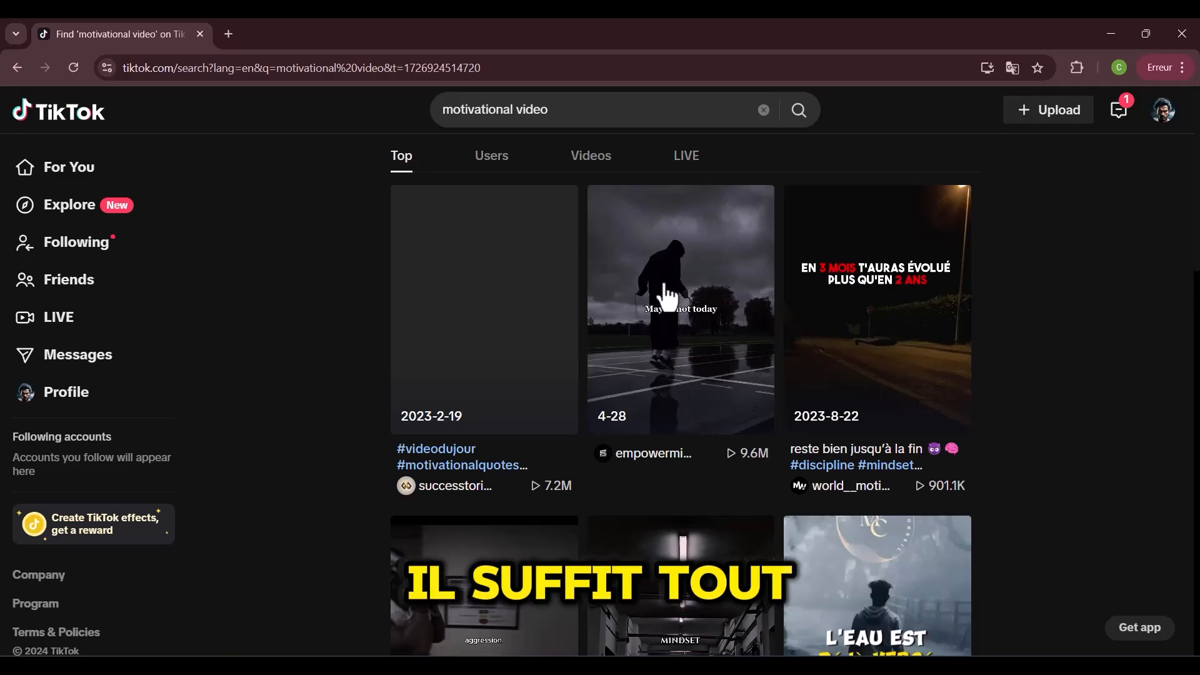
- Open the empowermindshift motivational video, dismiss the miniplayer promotion and copy the video's link
left_click(667, 297)
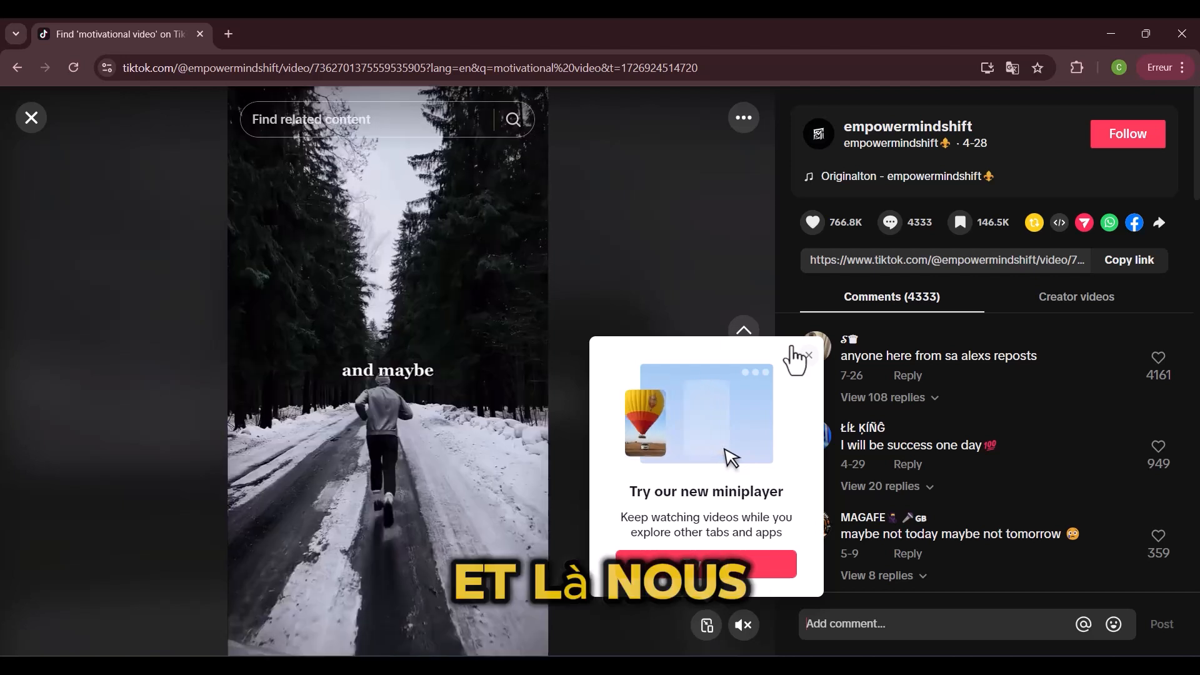
left_click(808, 355)
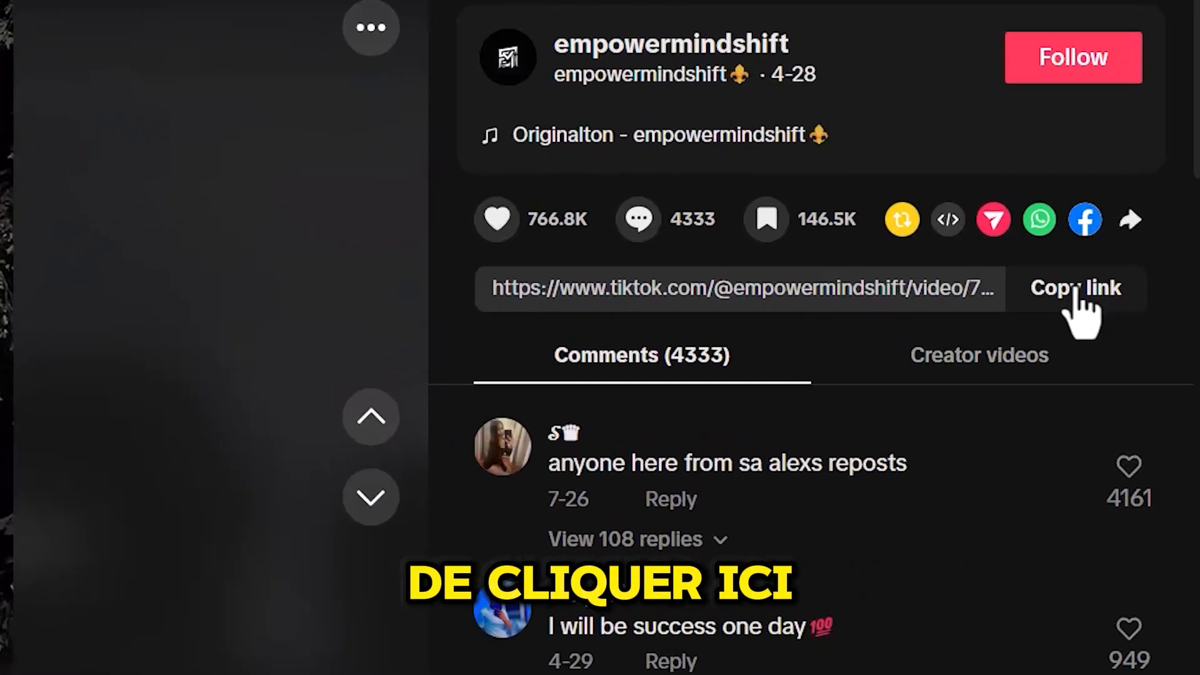
left_click(1075, 287)
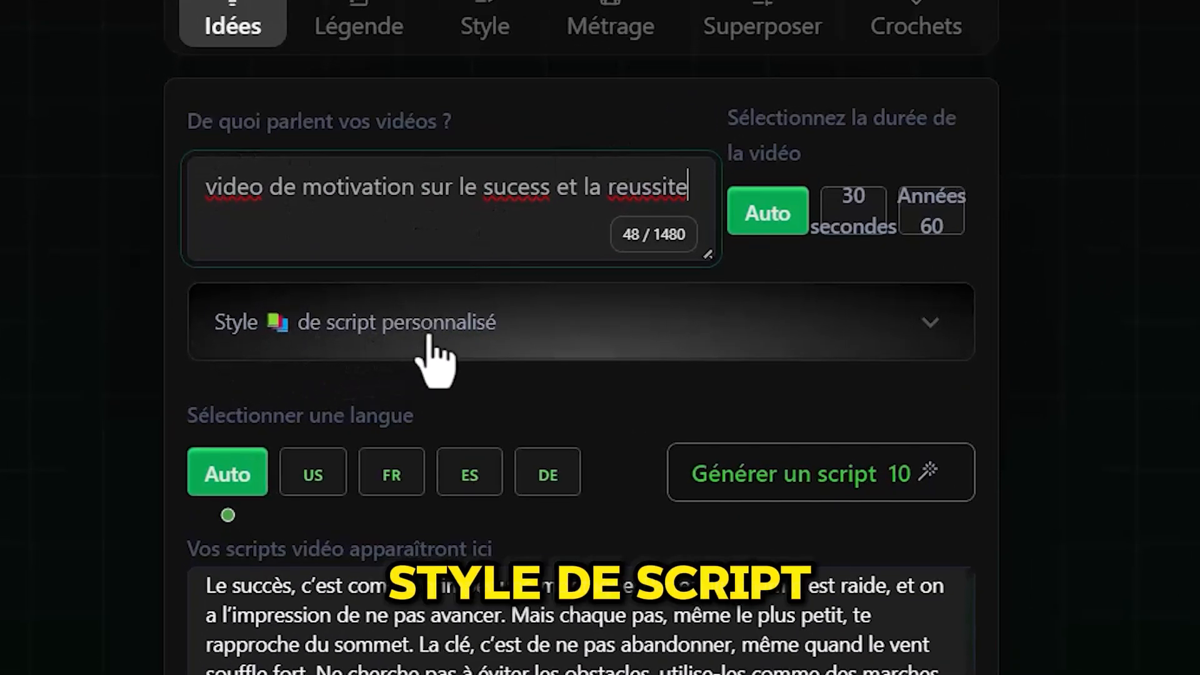
- In ShortMake, paste the copied TikTok link as the custom script style to clone and generate the script in French
left_click(754, 322)
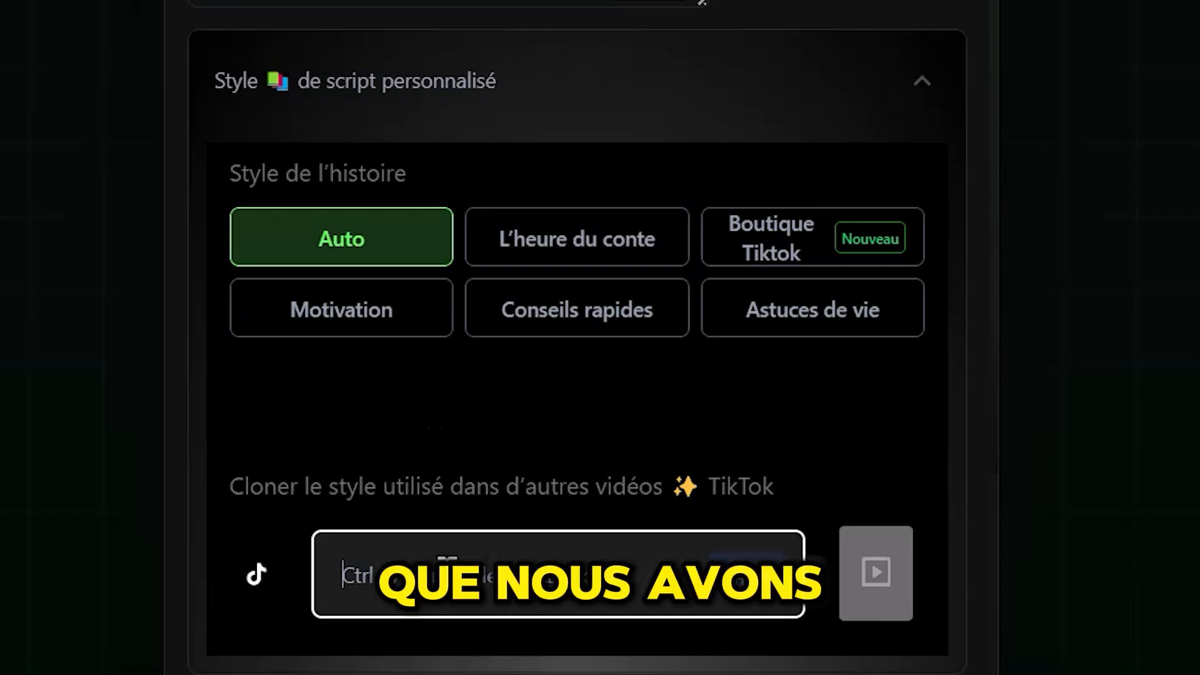
key("ctrl+v")
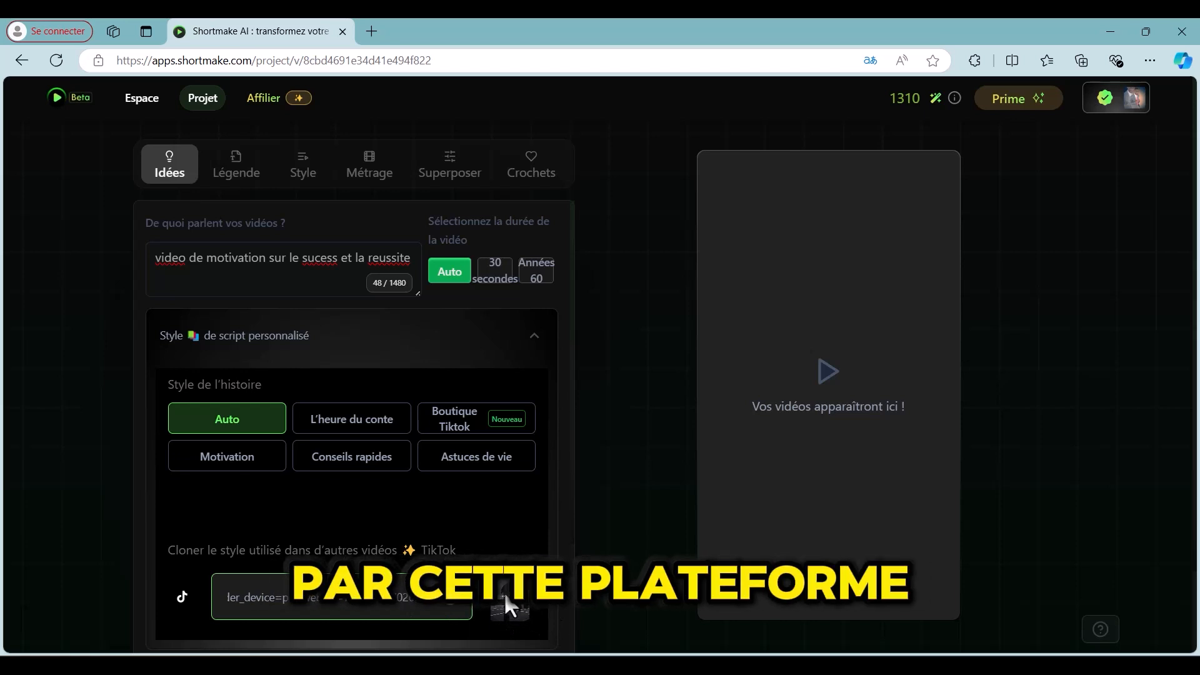
scroll(123, 450, "down", 5)
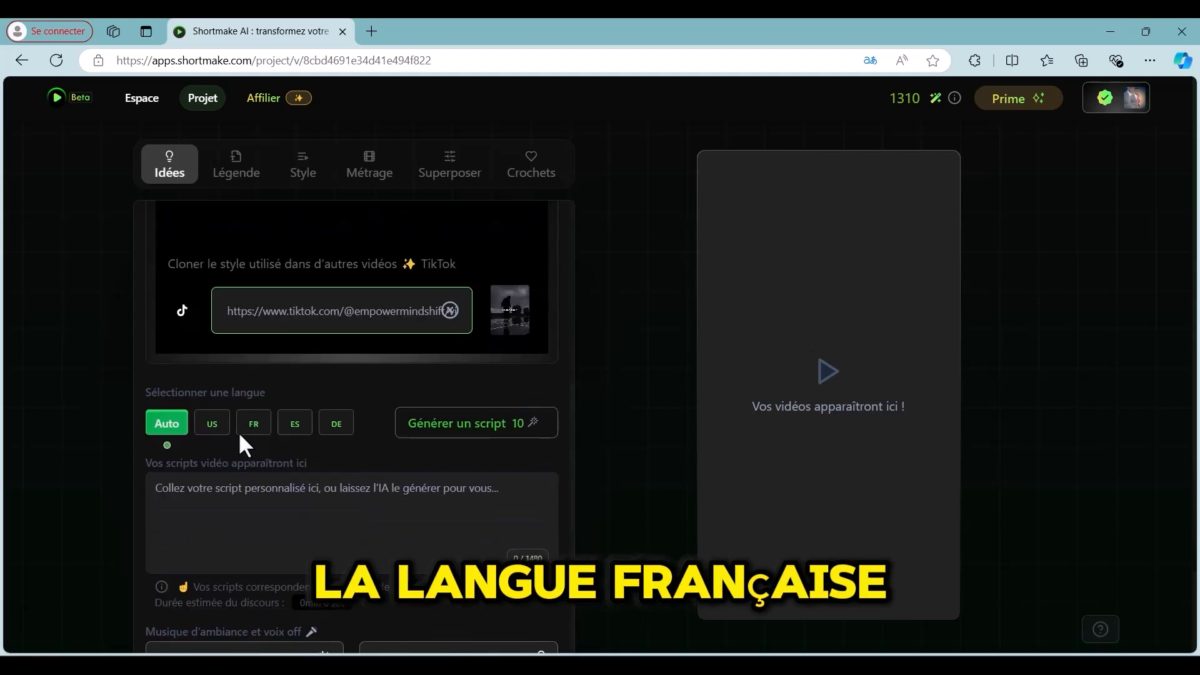
left_click(253, 431)
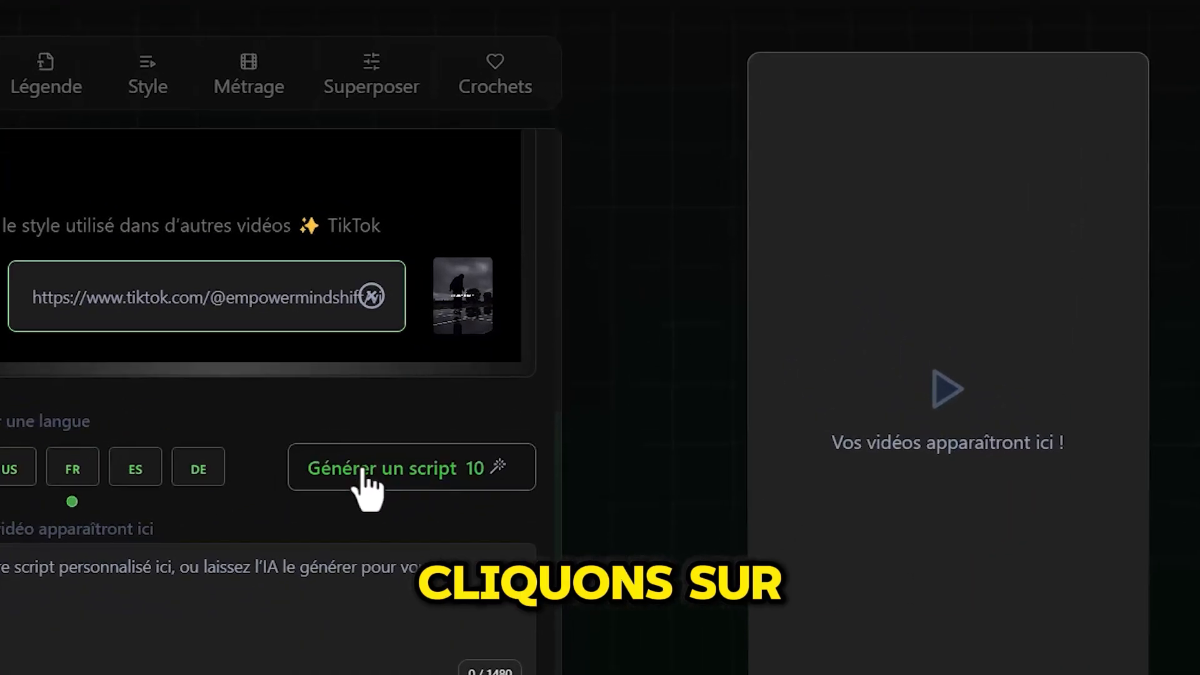
left_click(343, 479)
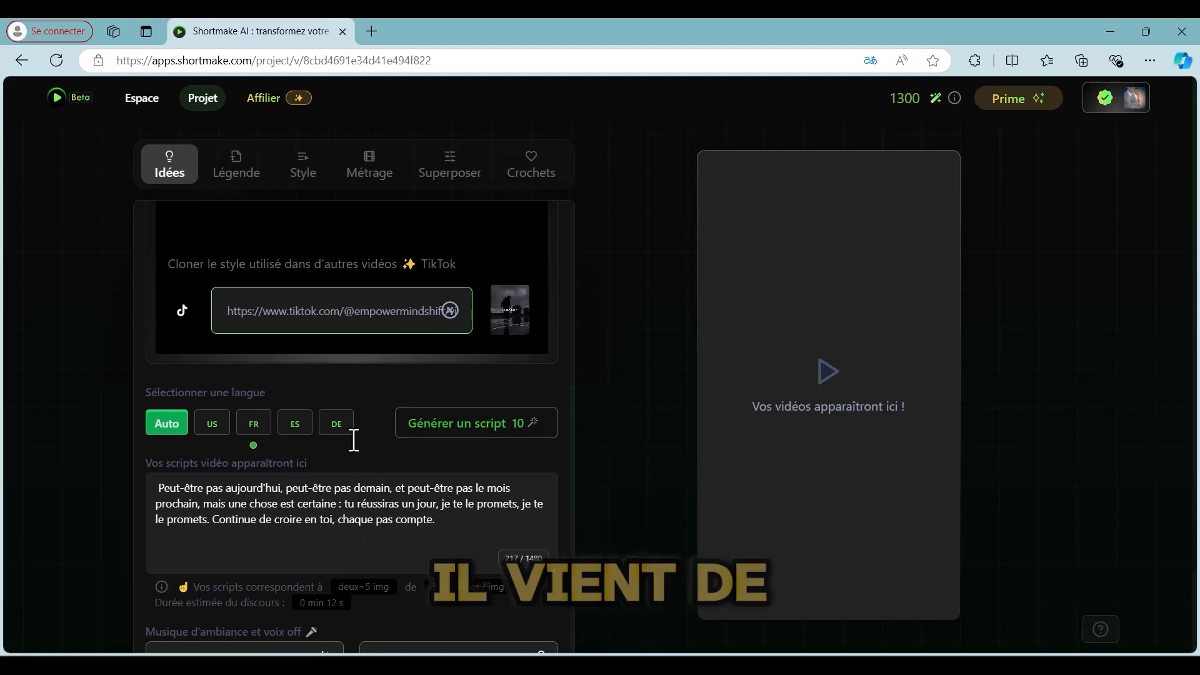
left_click(451, 527)
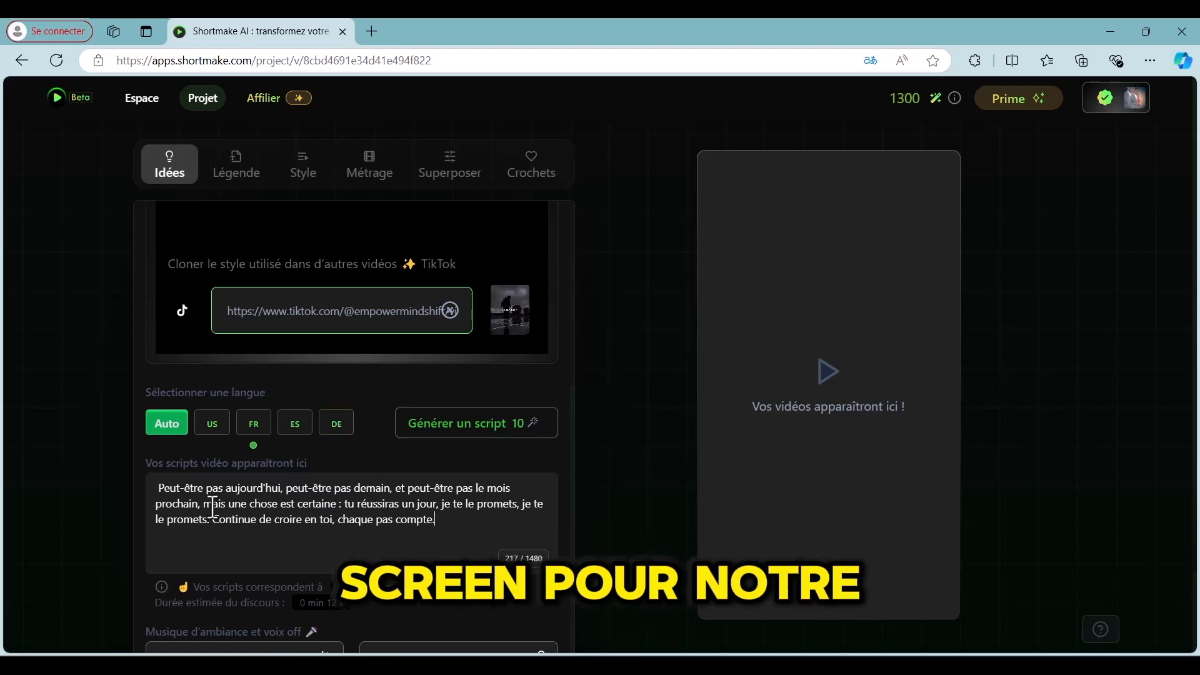
left_click(161, 491, "shift")
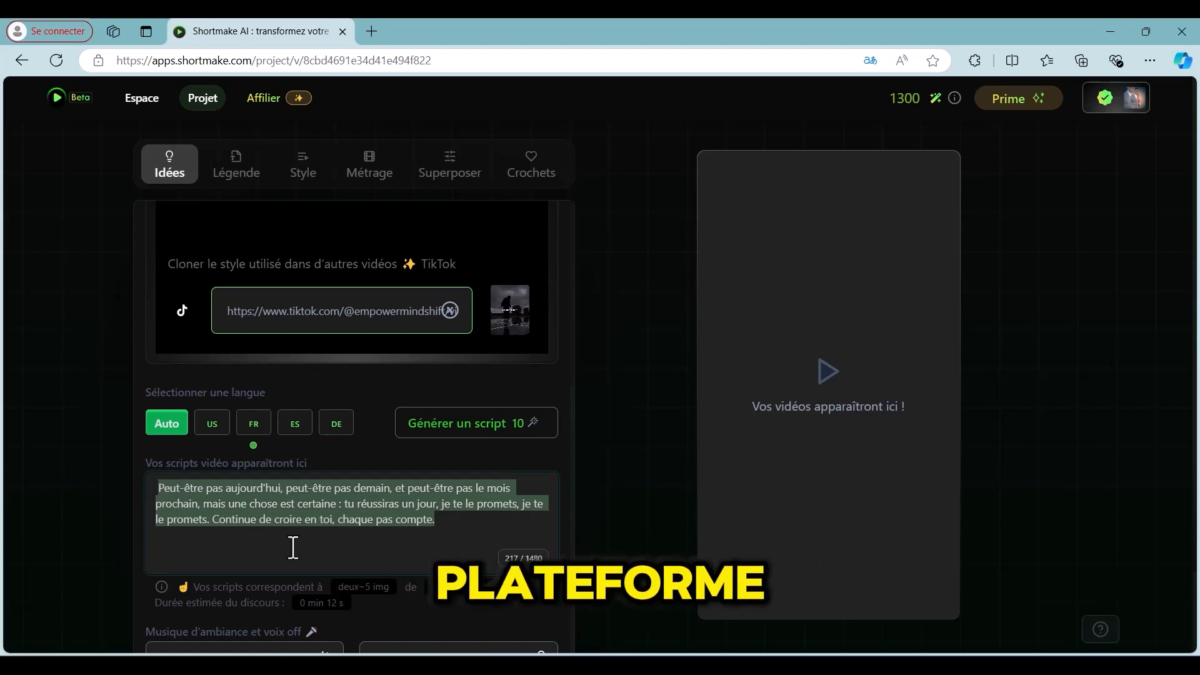
left_click(310, 519)
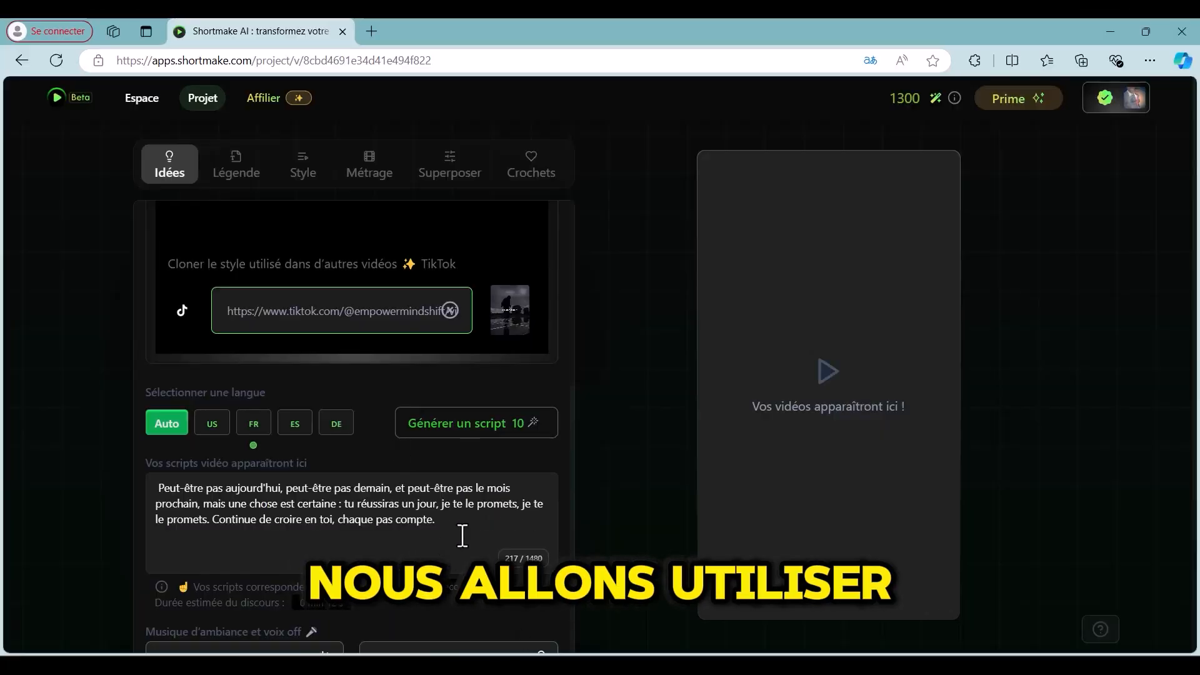
- Replace the entire generated script with the ChatGPT quote comparing success to climbing a mountain
left_click_drag(442, 523, 159, 486)
key("ctrl+v")
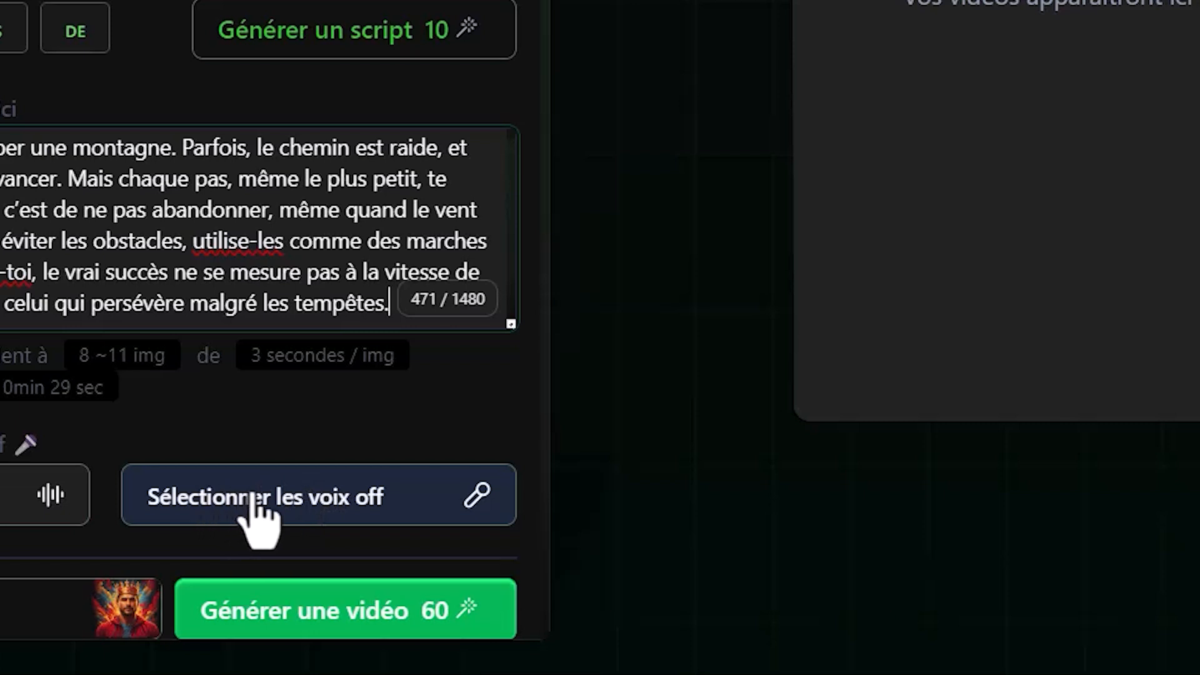
- Choose Nicolas_french_v2 as the realistic French voice-over for the video
left_click(273, 508)
scroll(406, 419, "down", 3)
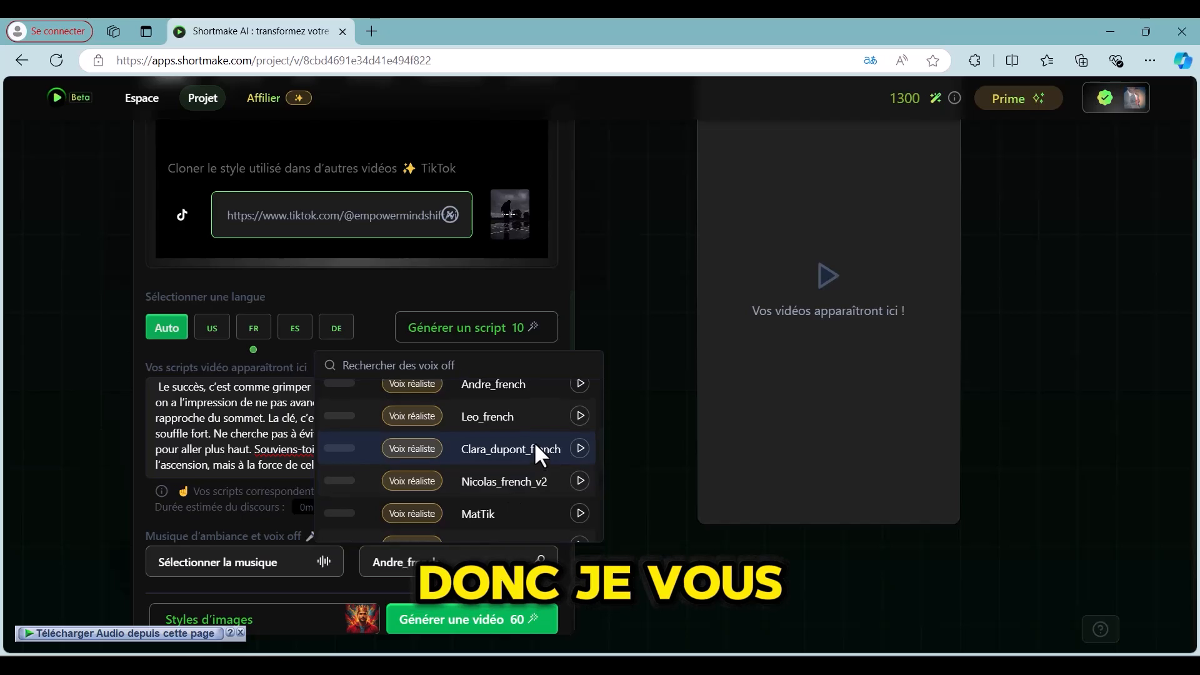
scroll(487, 361, "up", 2)
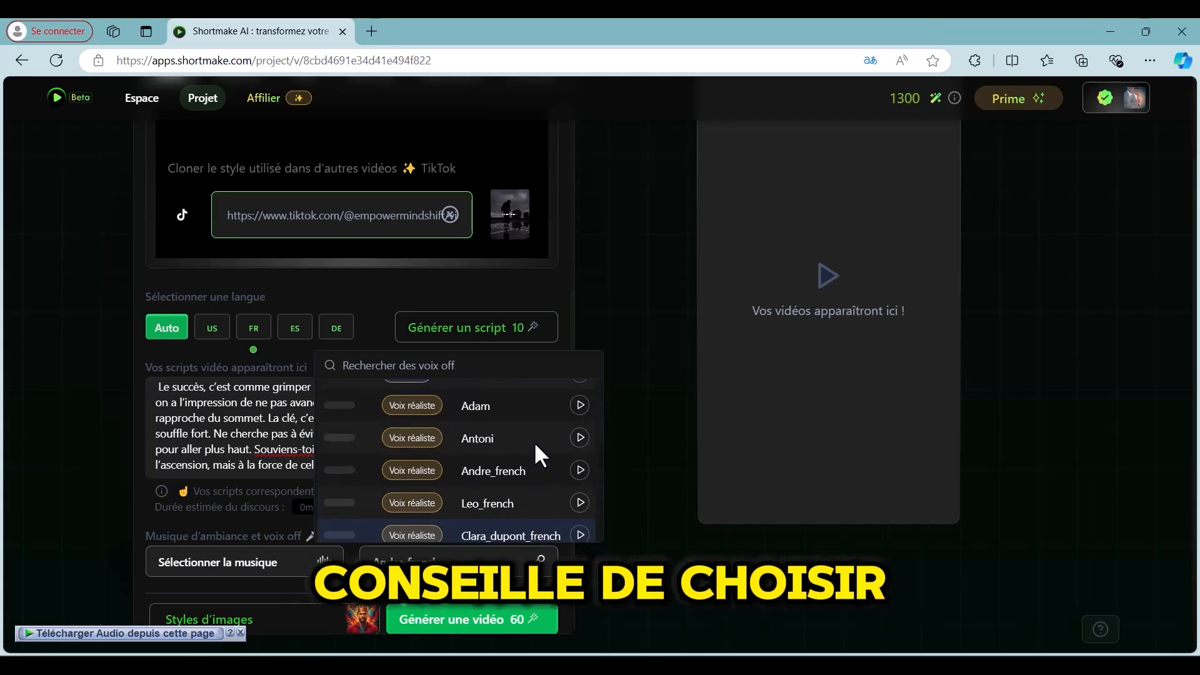
scroll(533, 441, "down", 3)
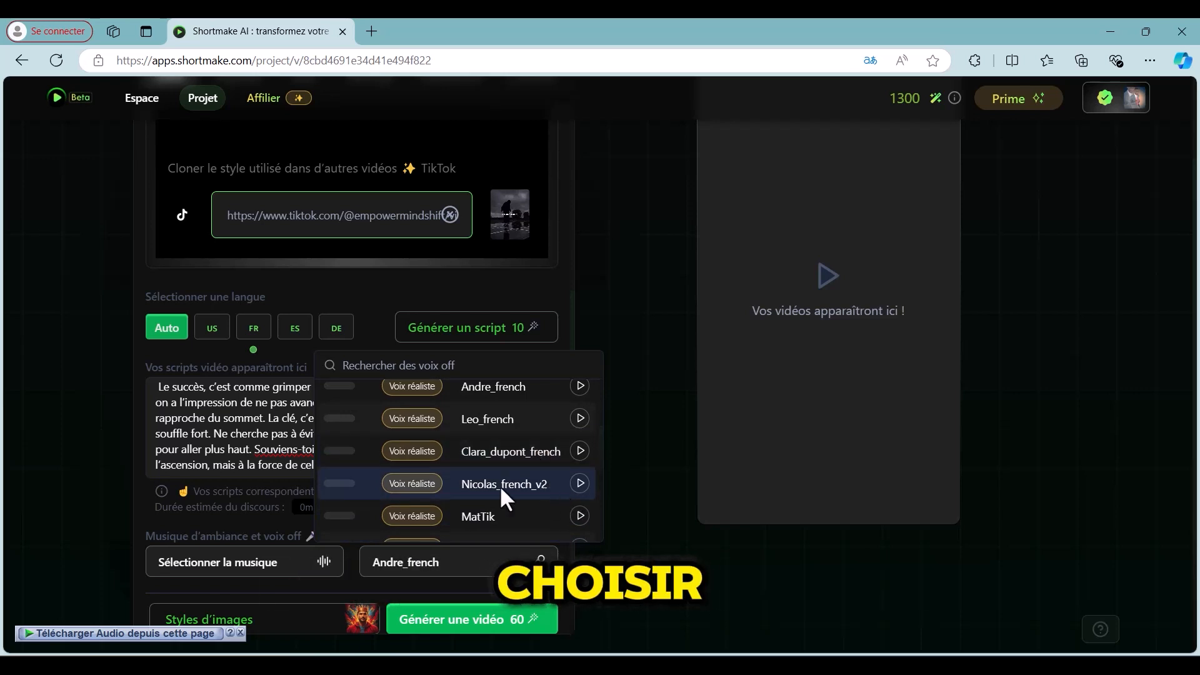
left_click(478, 484)
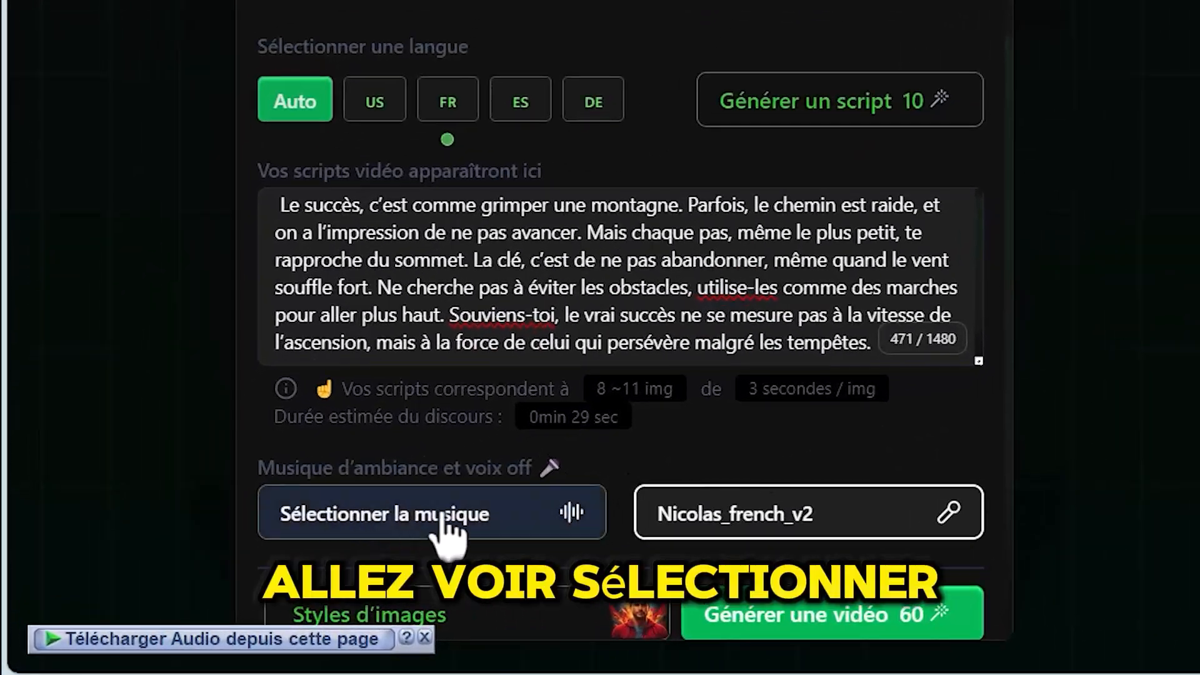
- Set the background music to "Expérience de motivation"
left_click(450, 519)
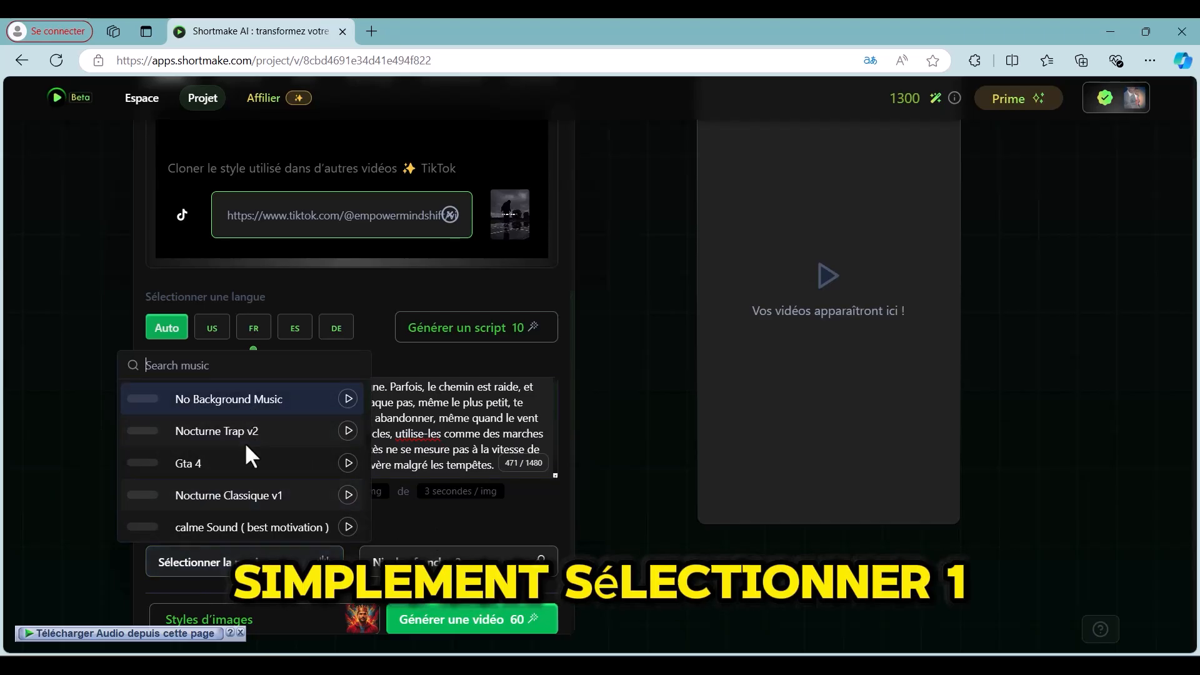
scroll(245, 441, "down", 4)
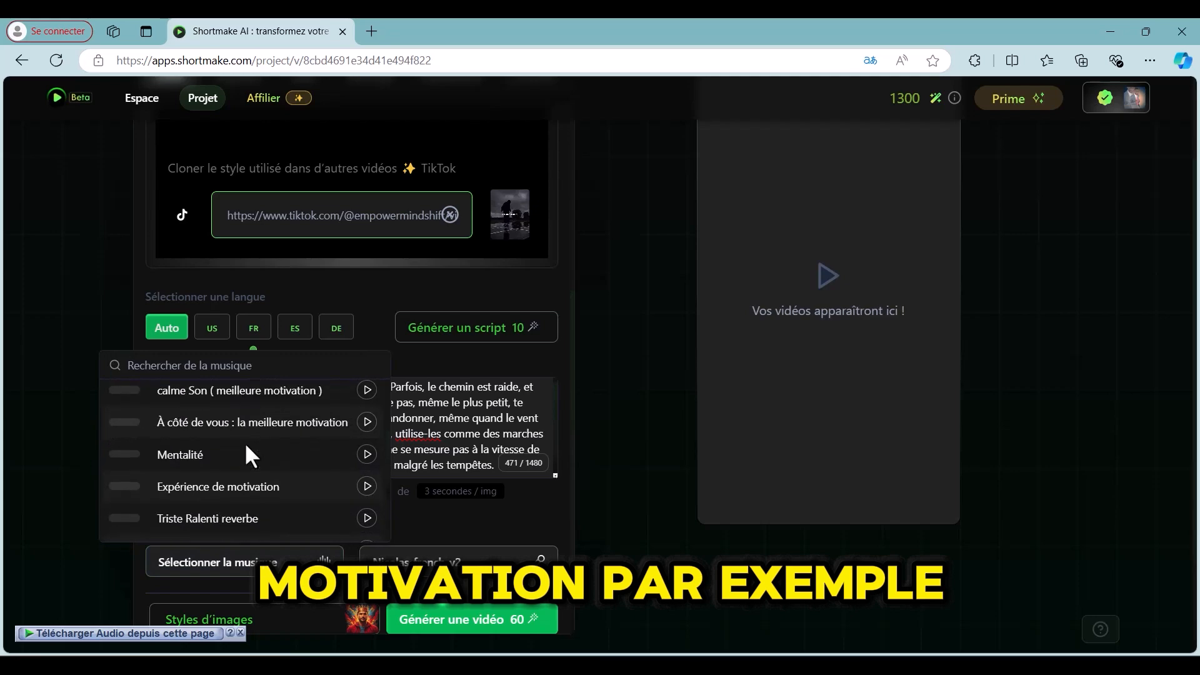
left_click(210, 482)
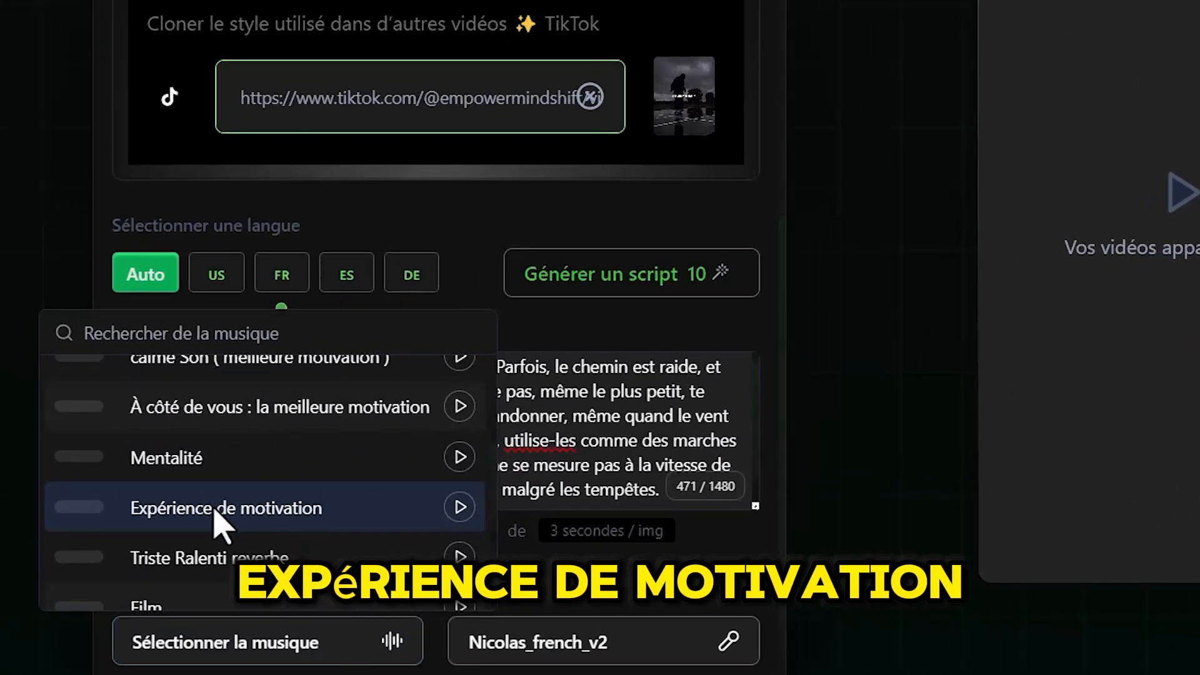
left_click(214, 509)
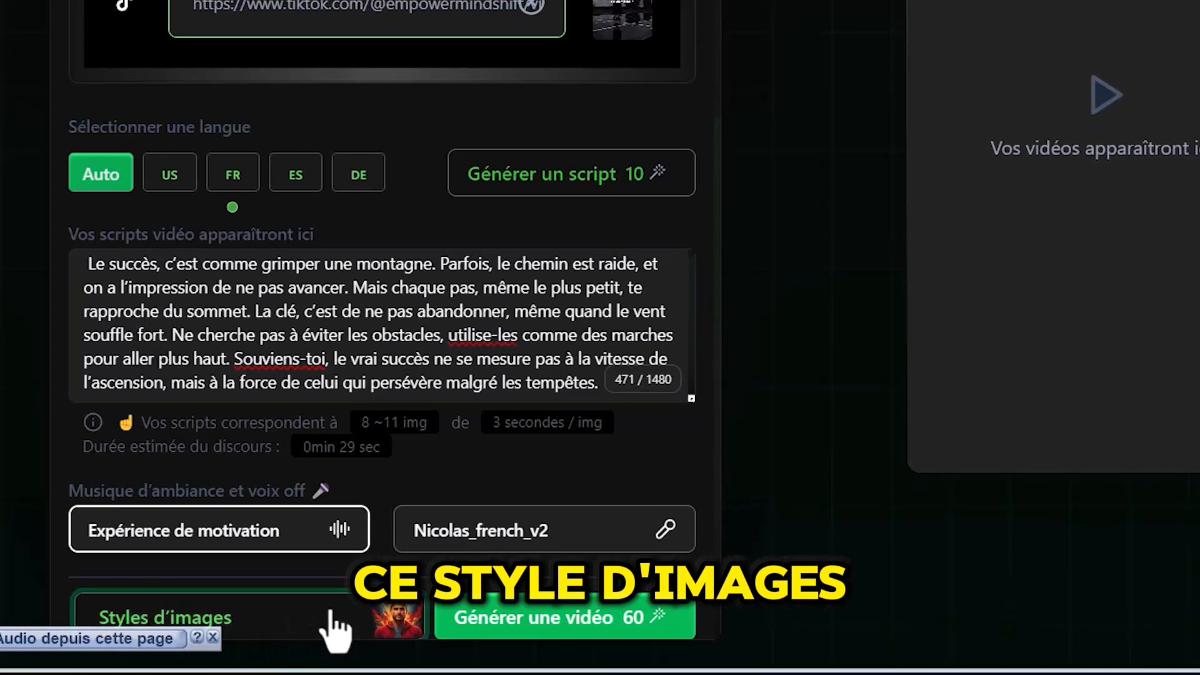
- Change the image style to anime and generate the video from the mountain script
left_click(267, 627)
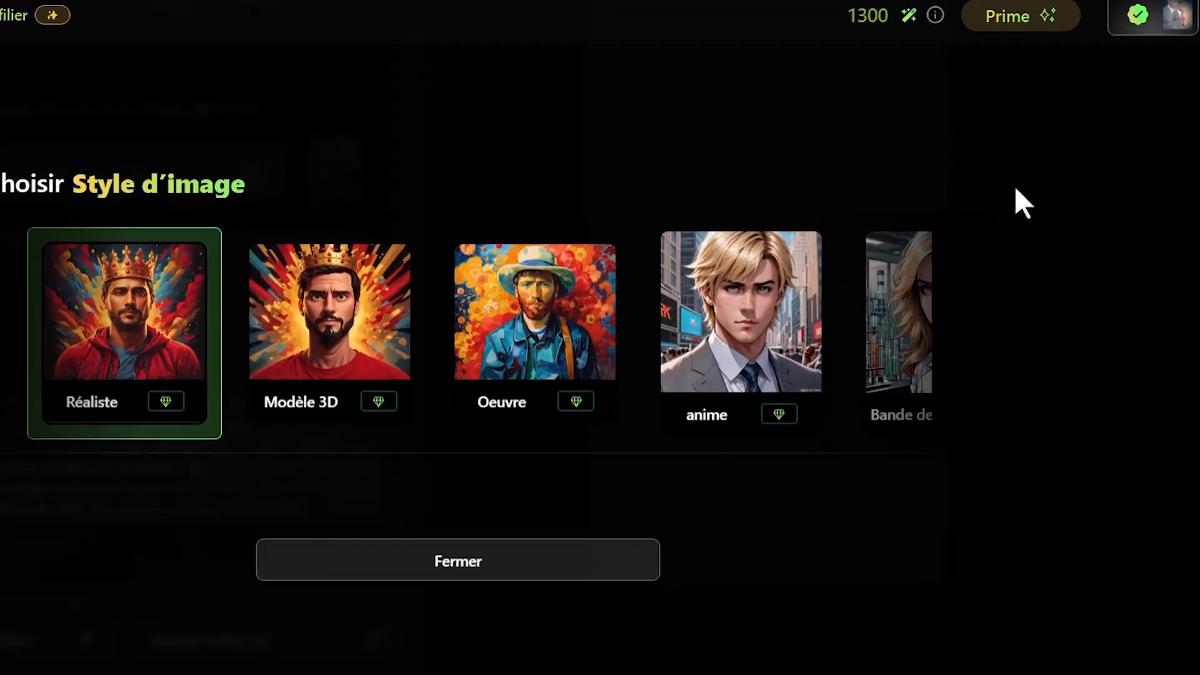
left_click(775, 335)
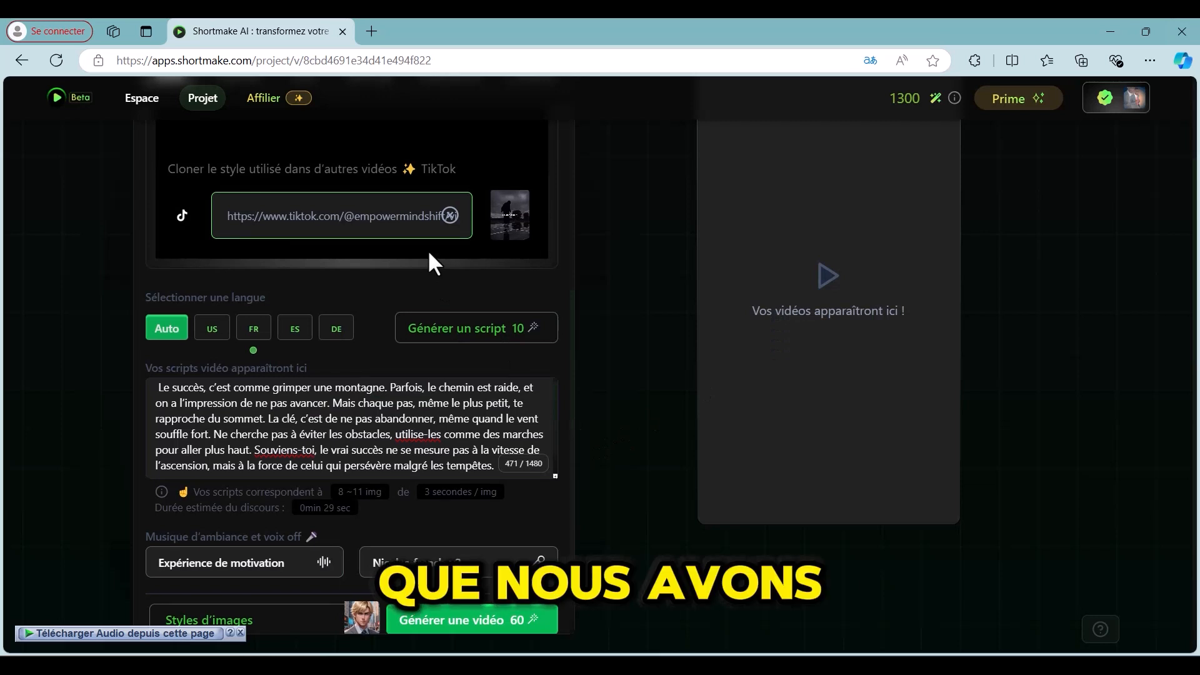
scroll(430, 254, "up", 2)
scroll(430, 255, "down", 2)
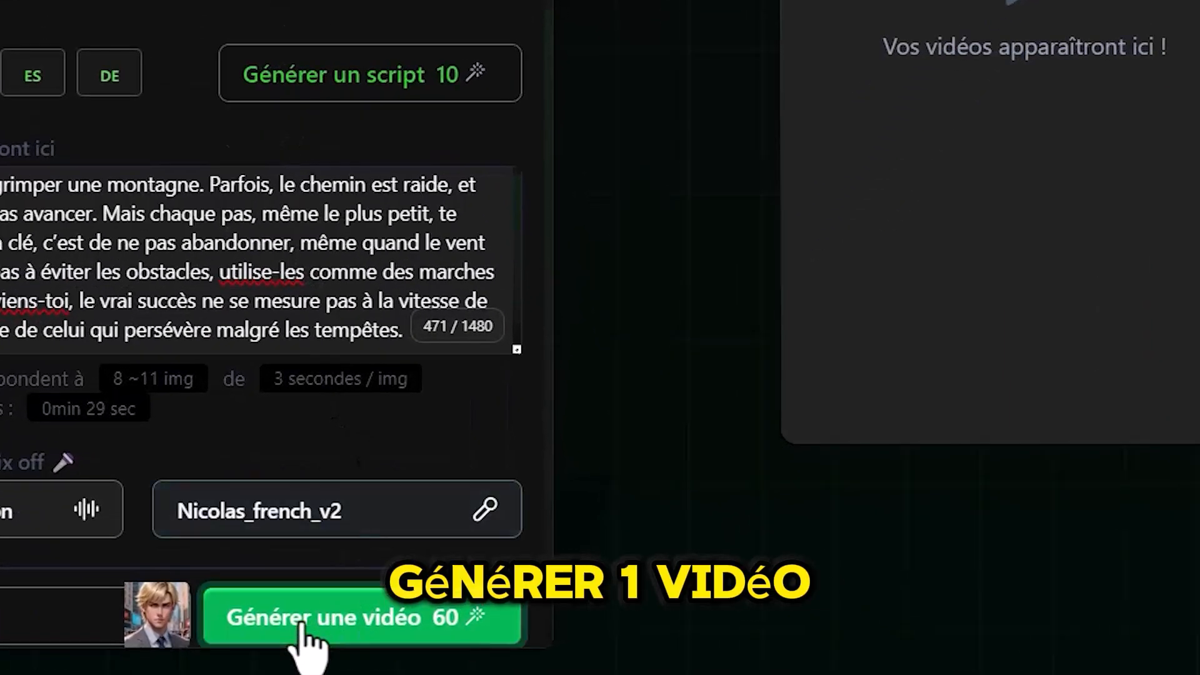
left_click(347, 626)
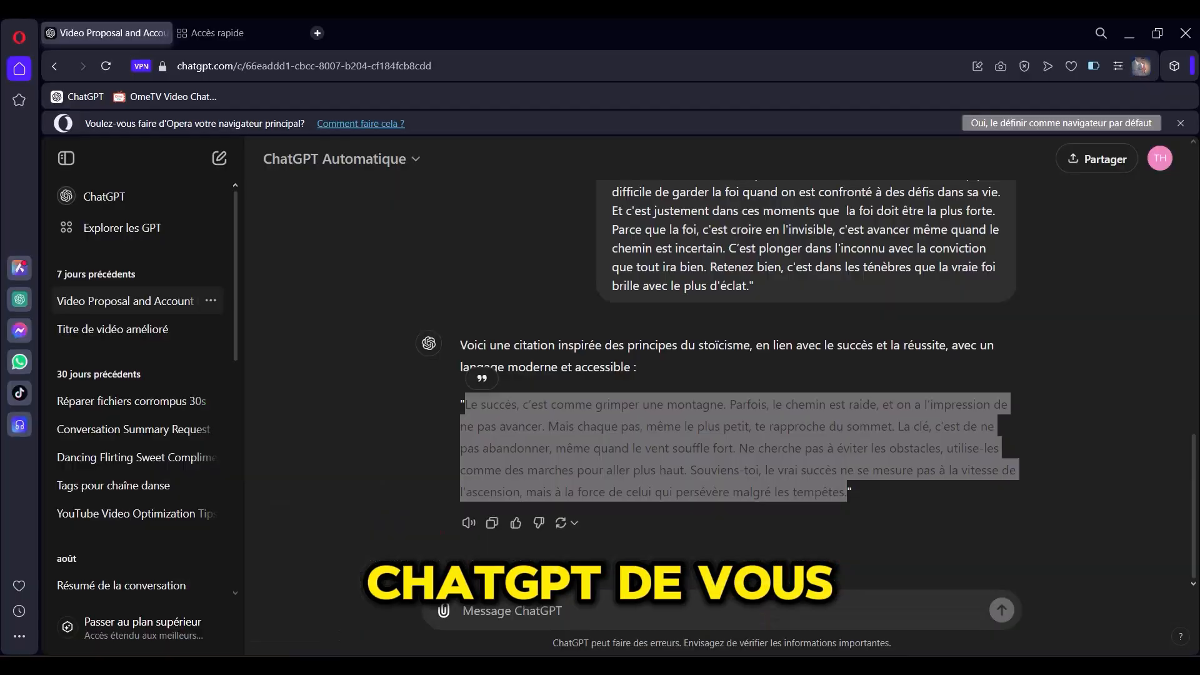
- Play the generated motivational video in the preview to review it
left_click(838, 511)
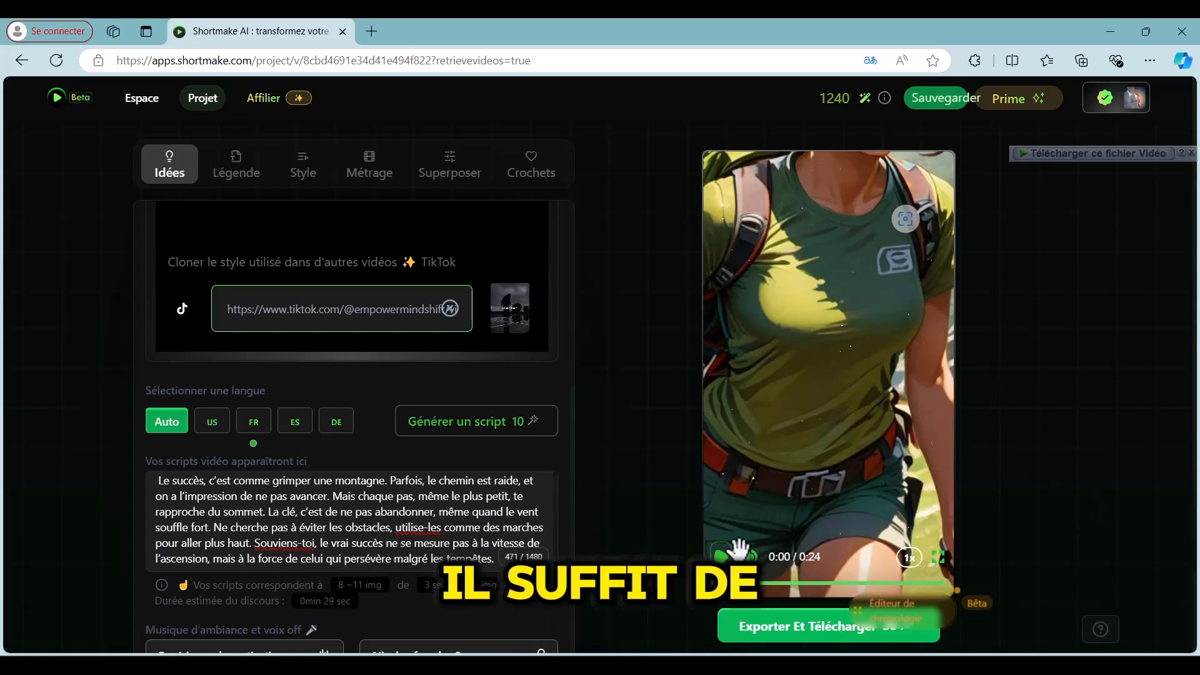
left_click(720, 554)
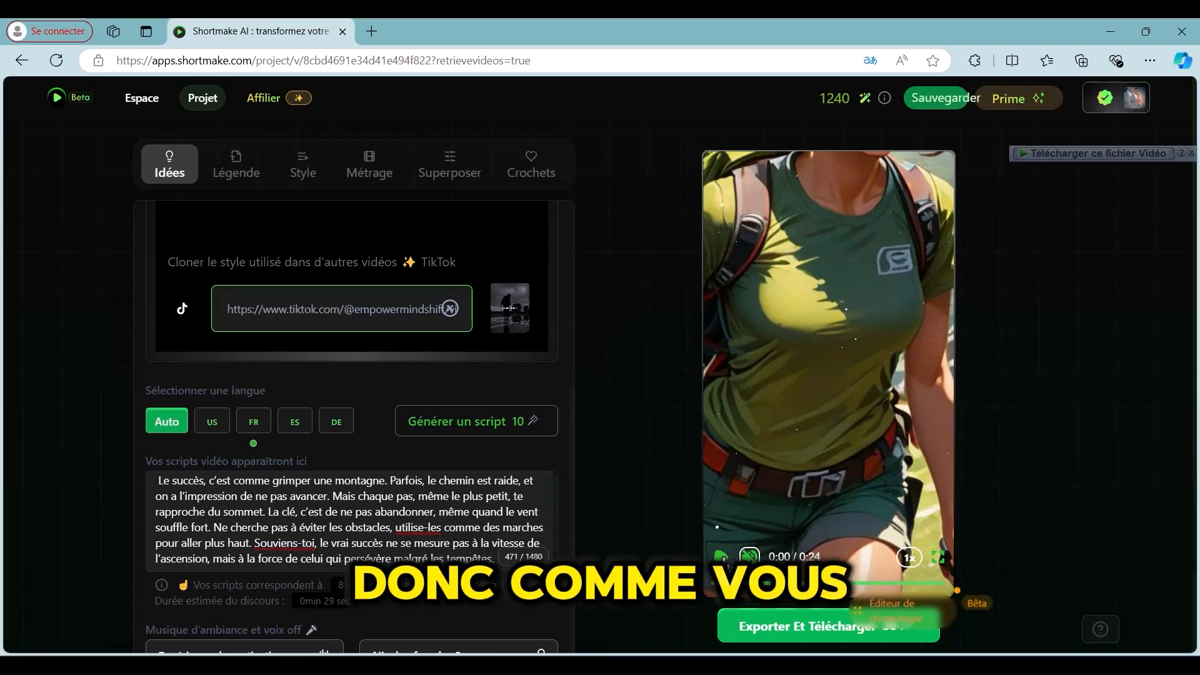
left_click(722, 560)
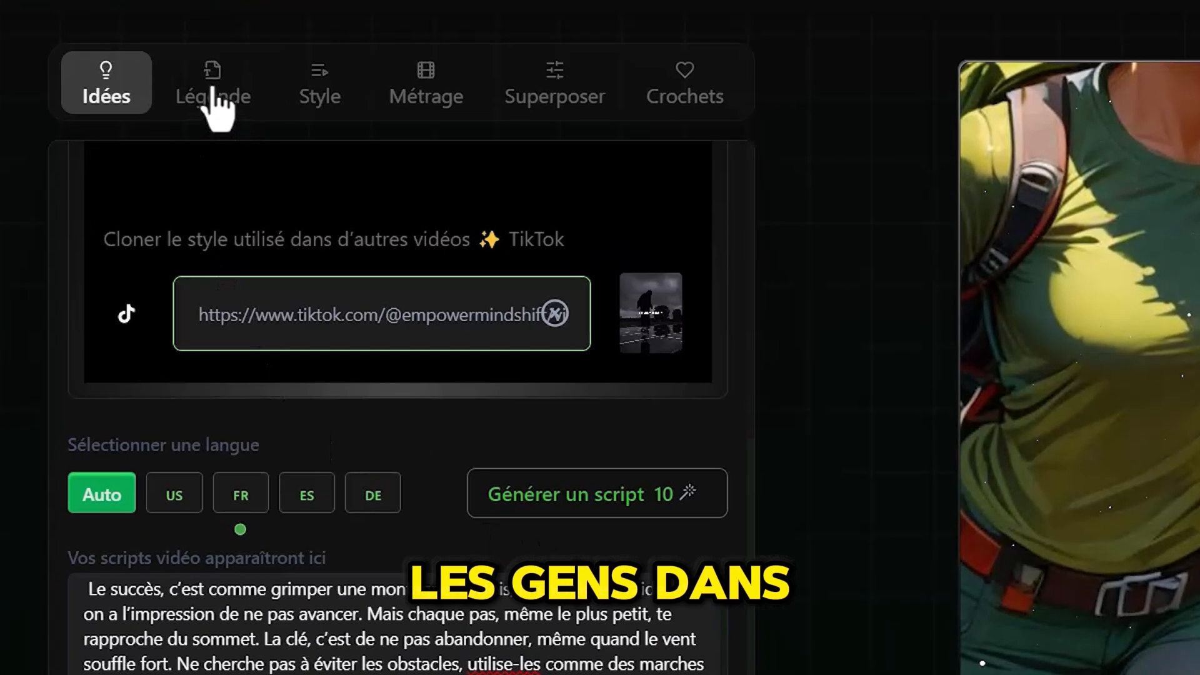
- Examine the video's captions, including the emoji choices for the word "raide", without replacing the emoji
left_click(214, 93)
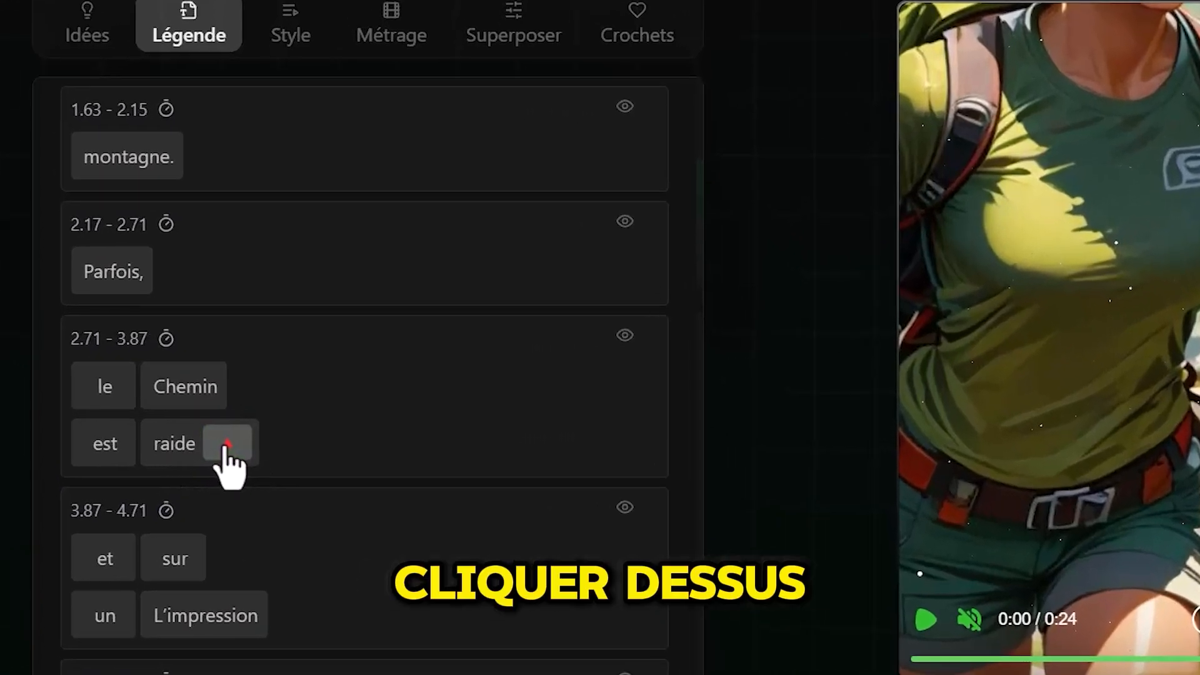
left_click(225, 446)
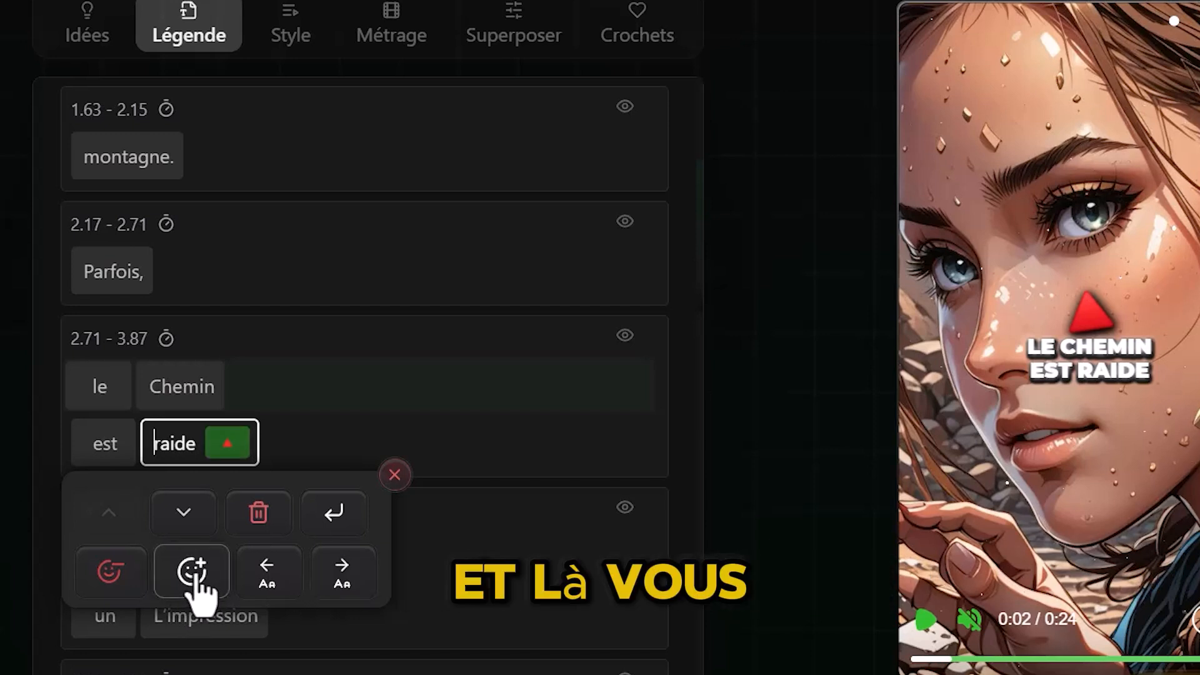
left_click(194, 572)
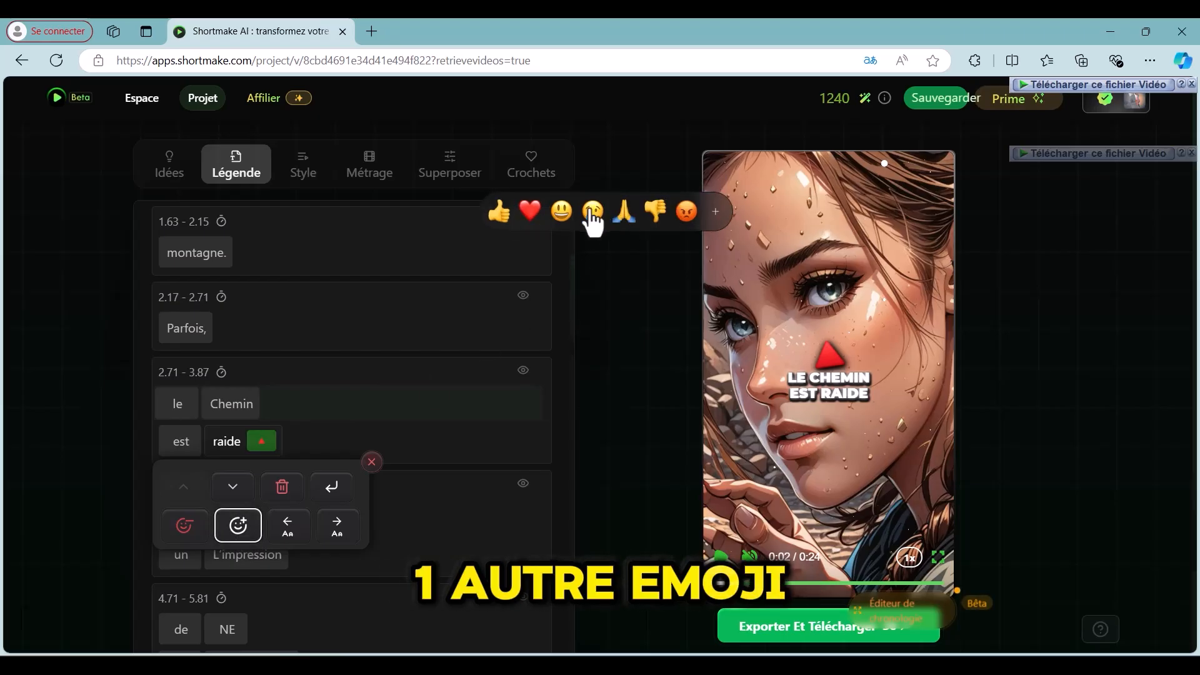
left_click(372, 462)
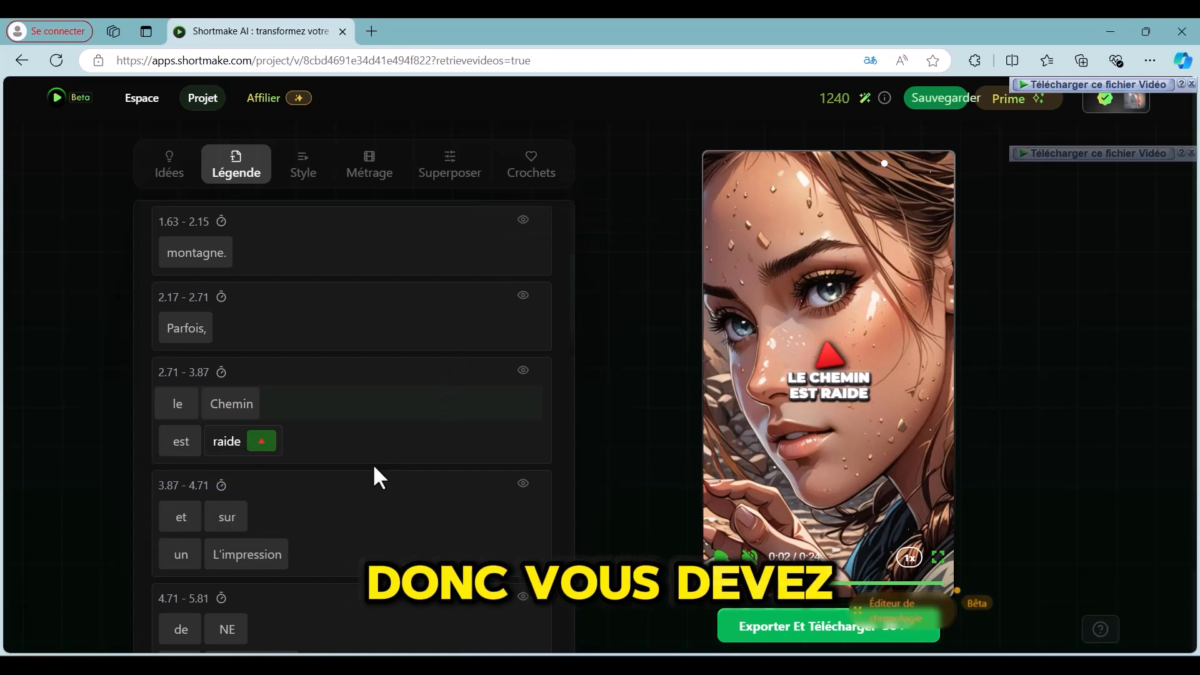
scroll(373, 463, "down", 5)
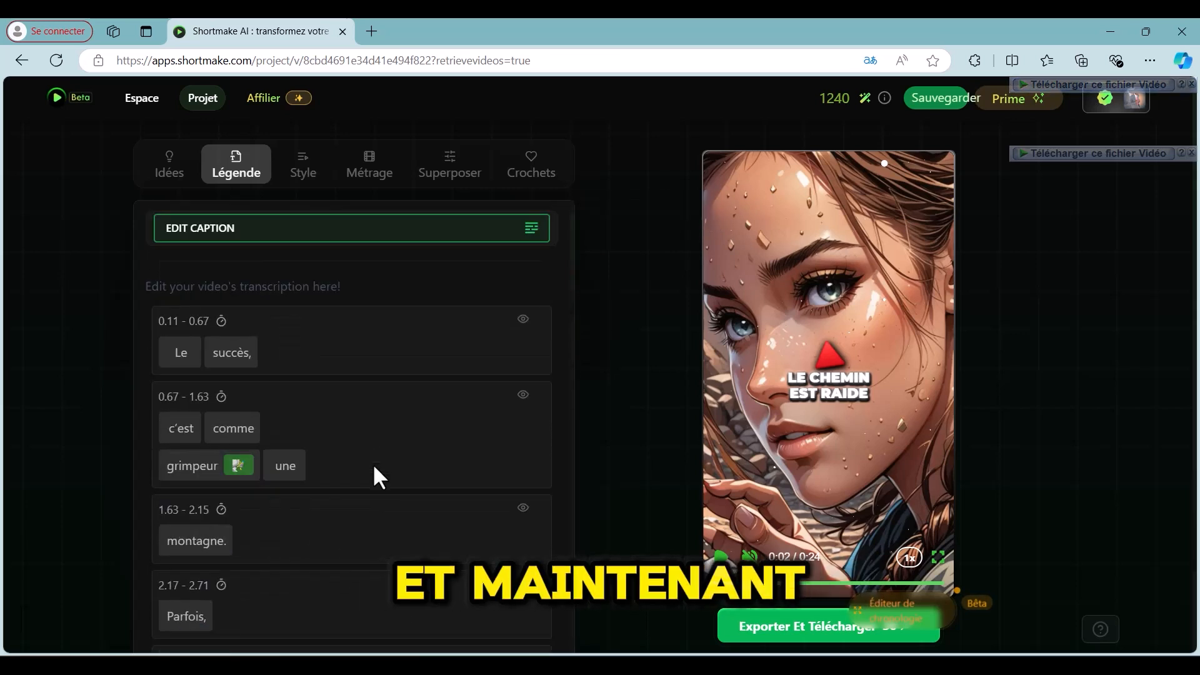
scroll(374, 466, "up", 3)
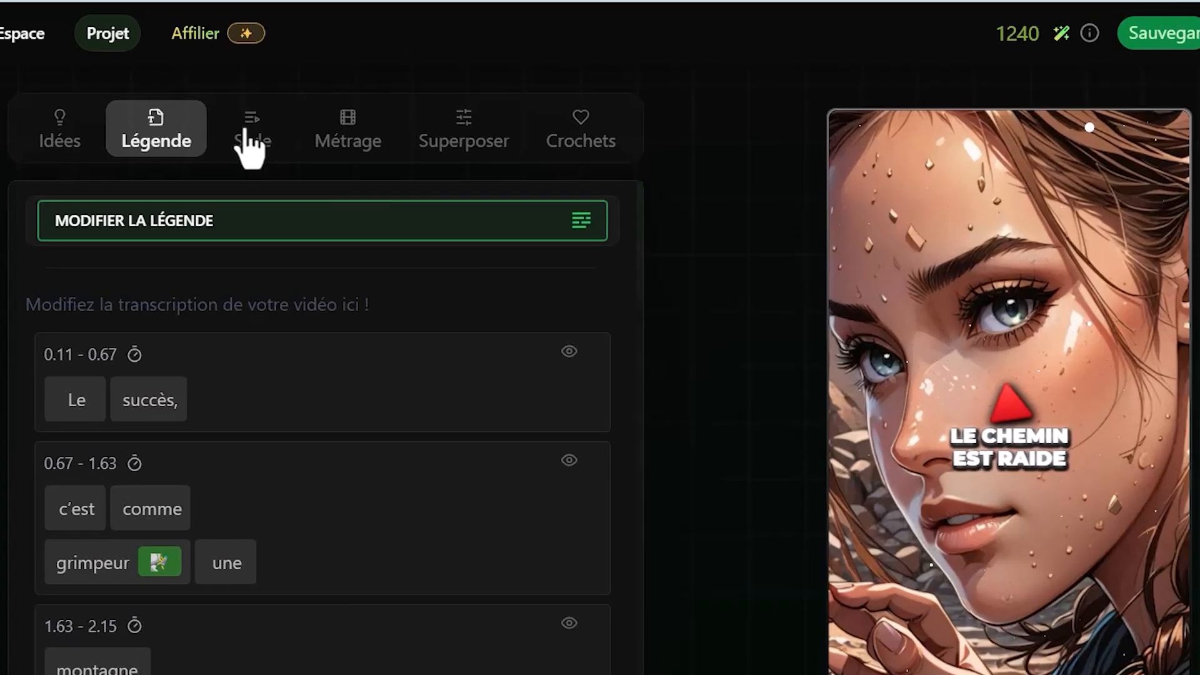
- Browse the caption style templates, try Le Caire Shortmake on the video and reapply Hormozi Glow
left_click(250, 144)
scroll(348, 425, "down", 5)
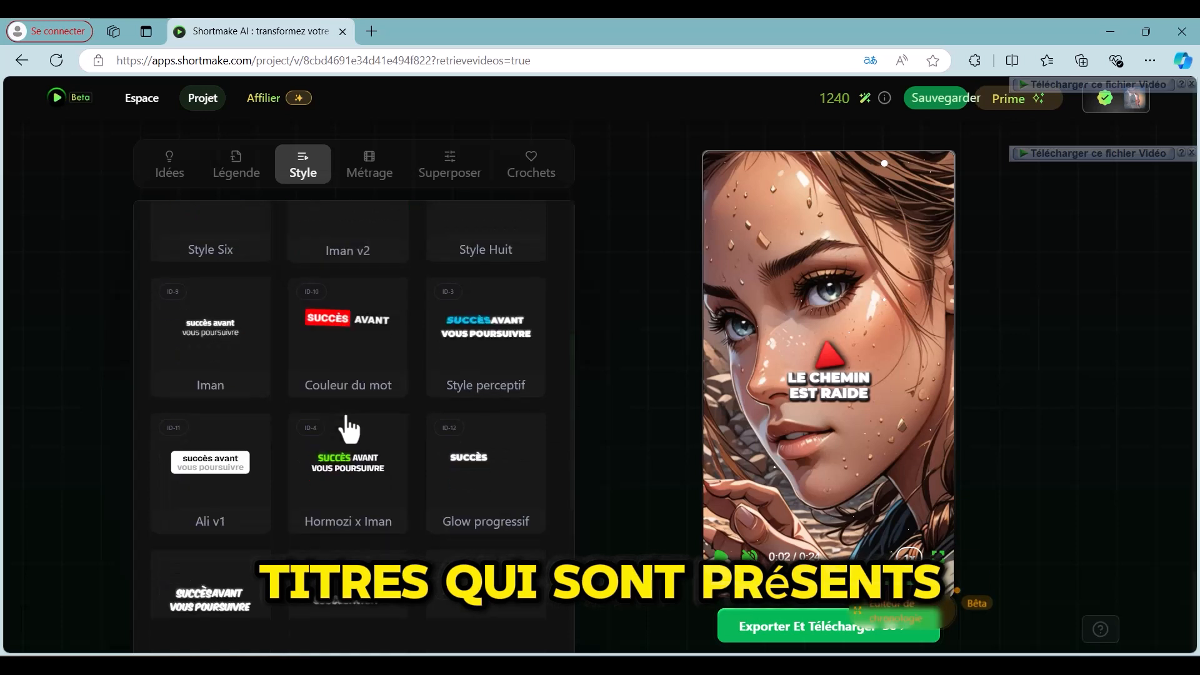
scroll(348, 429, "down", 2)
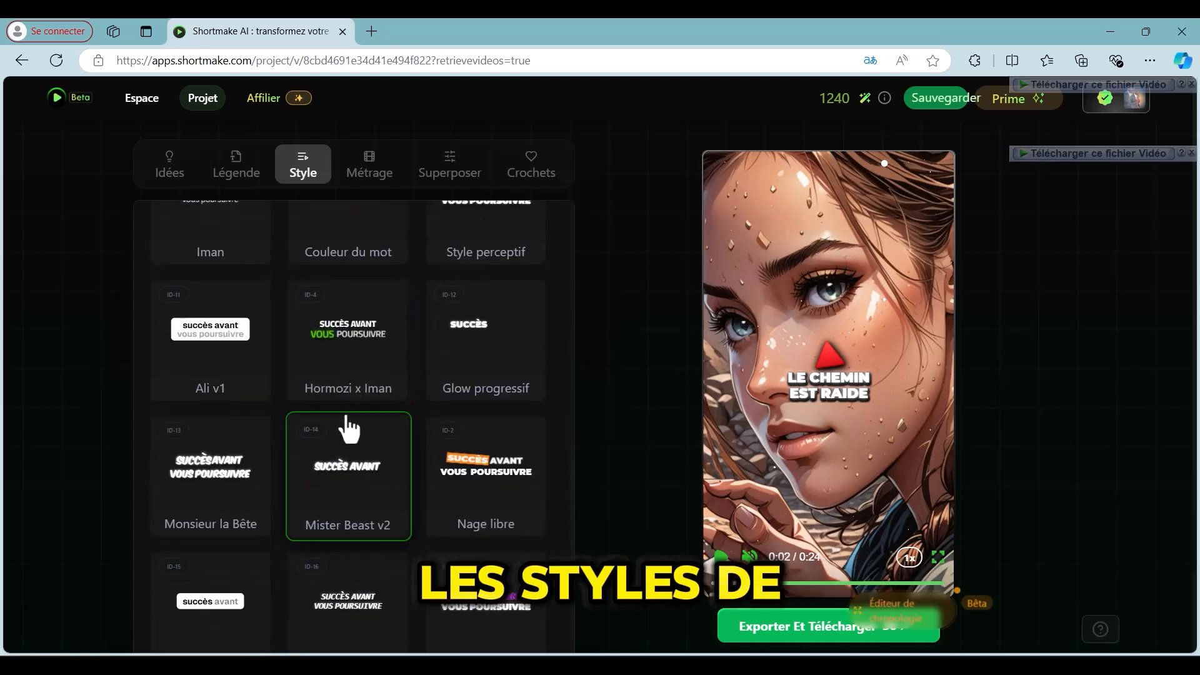
scroll(348, 429, "up", 4)
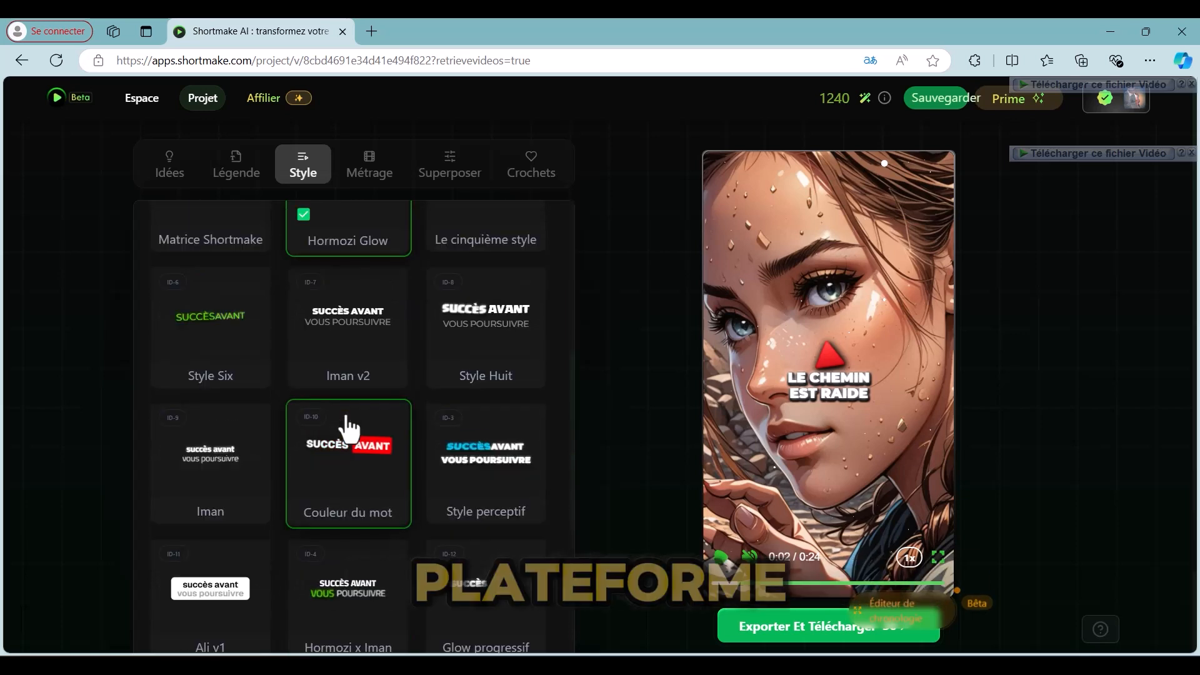
scroll(349, 429, "up", 5)
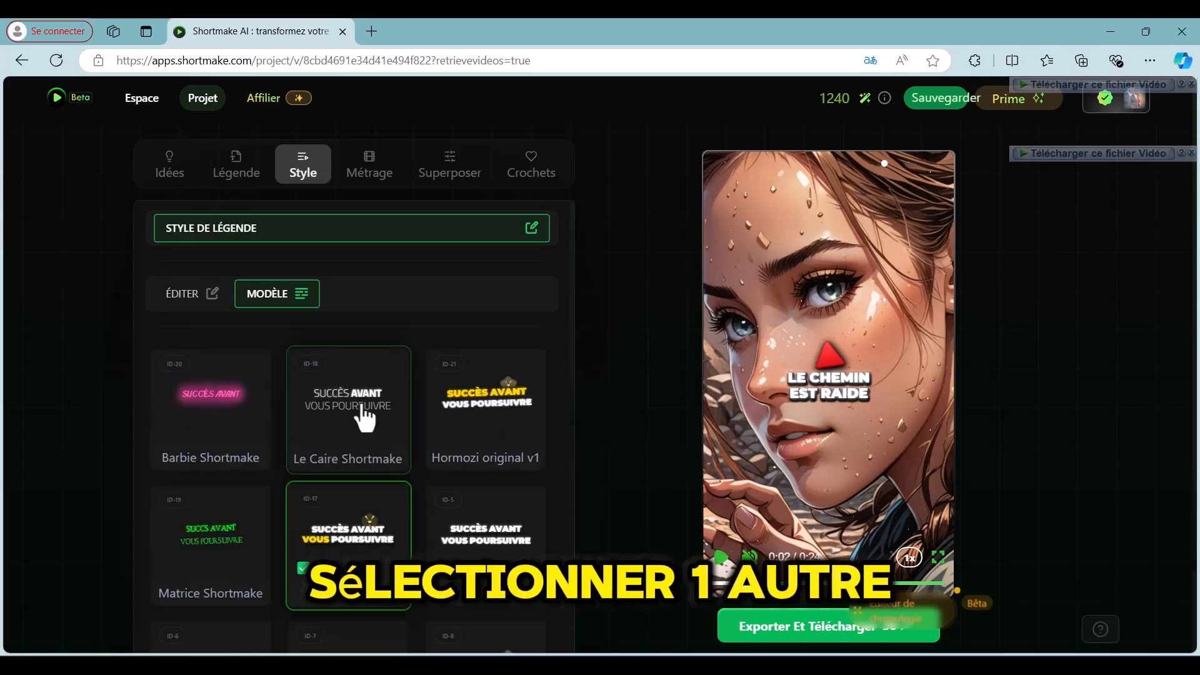
left_click(363, 416)
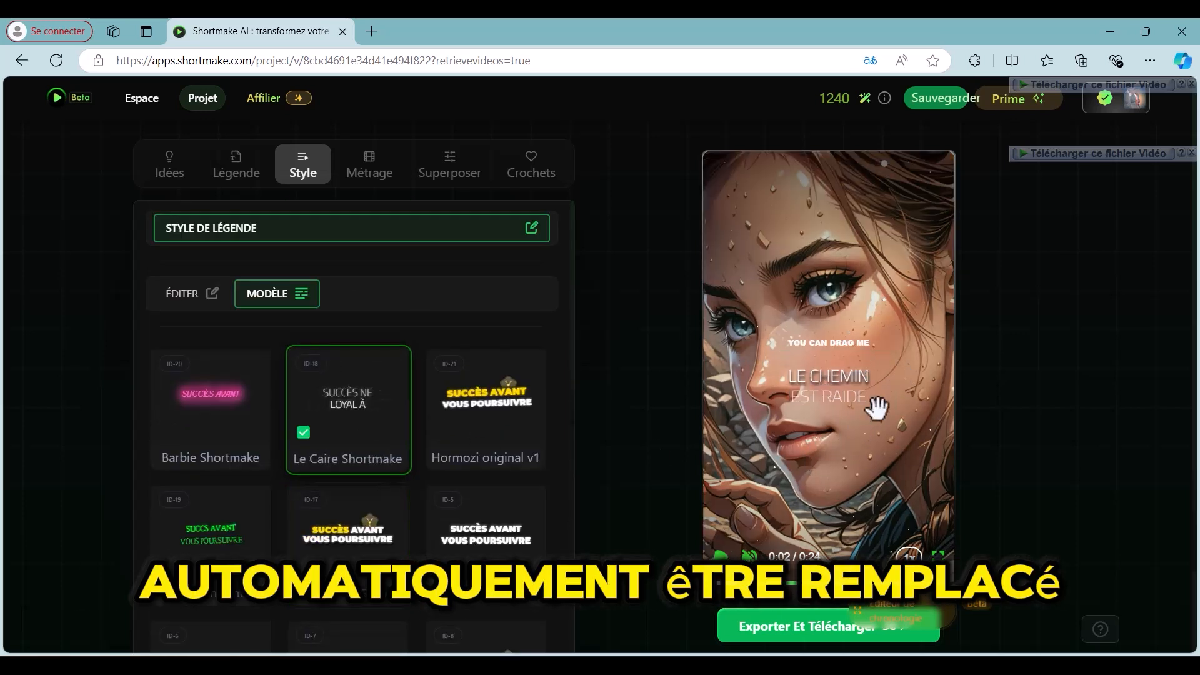
left_click(338, 549)
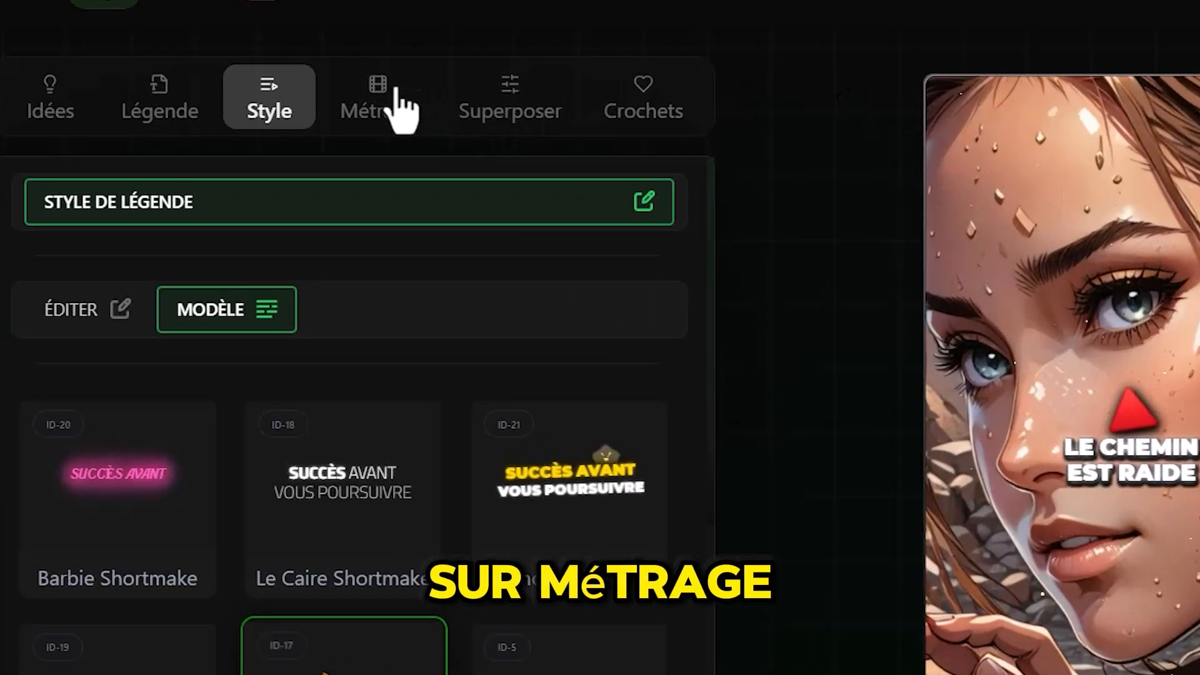
- Examine the scene images, then check the first image's style, prompt text and recreate option
left_click(394, 100)
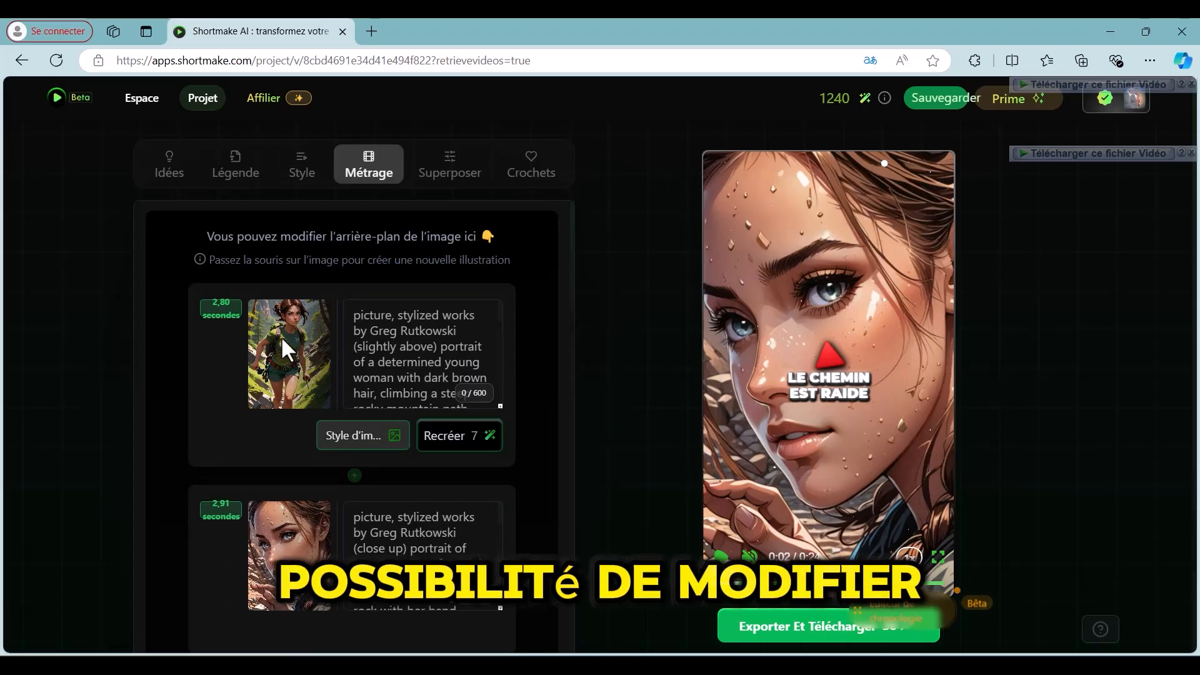
scroll(280, 336, "down", 3)
scroll(280, 335, "down", 6)
scroll(280, 336, "up", 9)
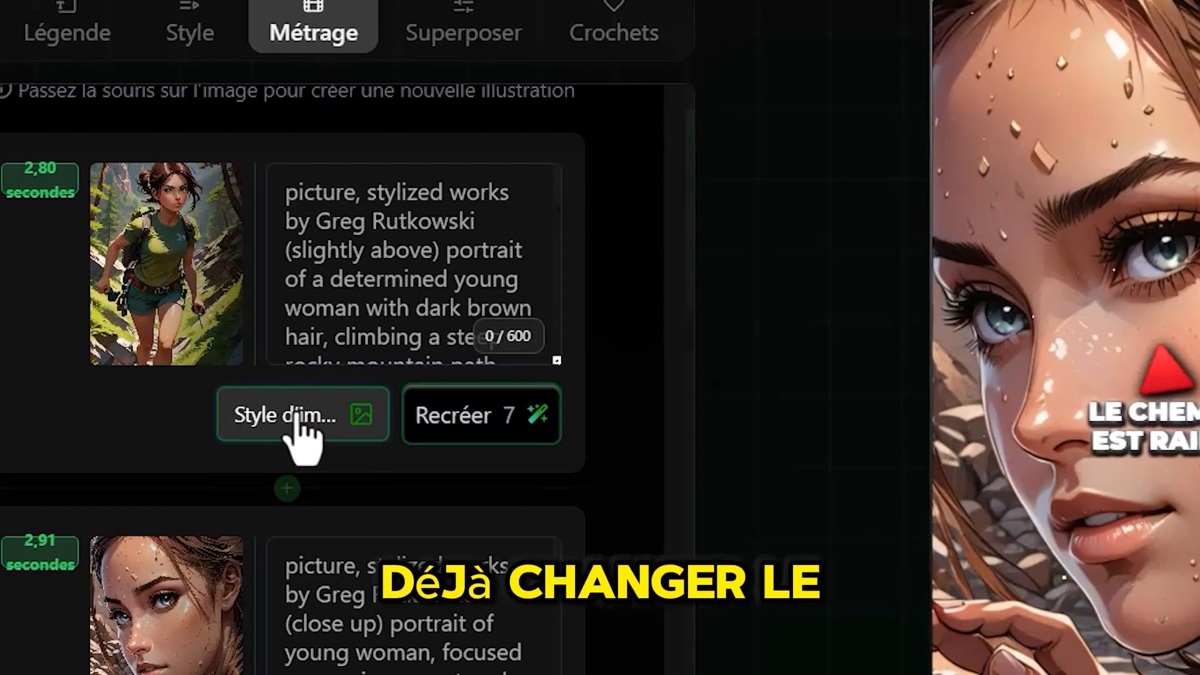
left_click(295, 411)
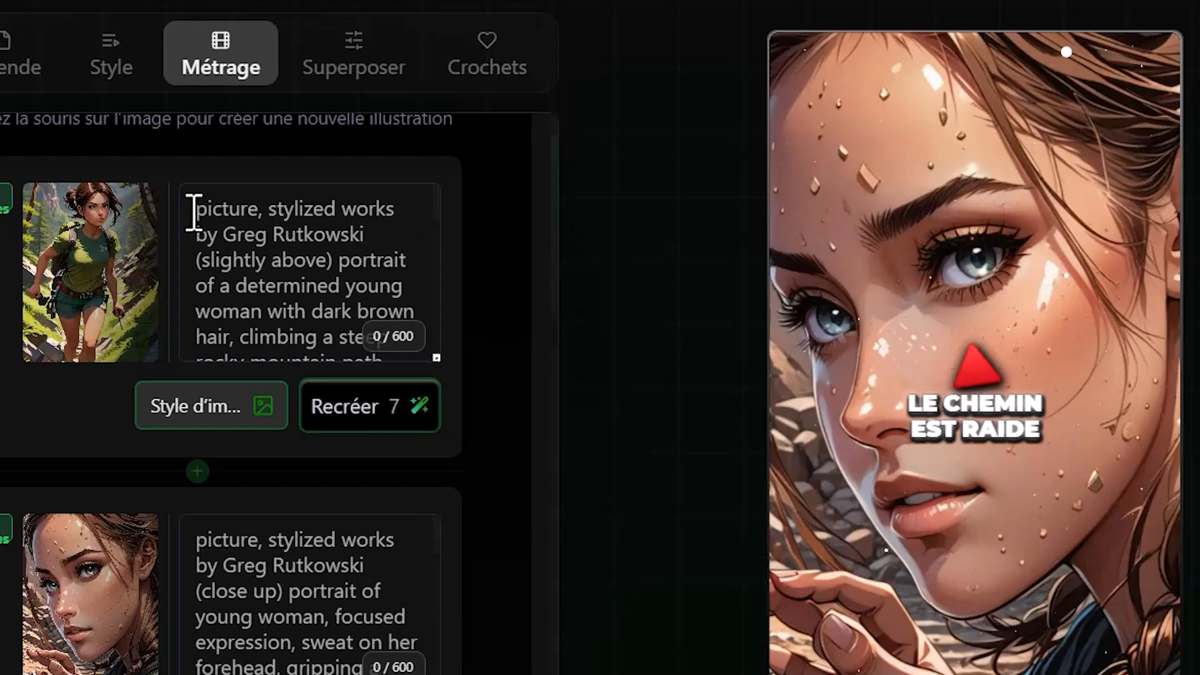
left_click(396, 348)
key("ctrl+a")
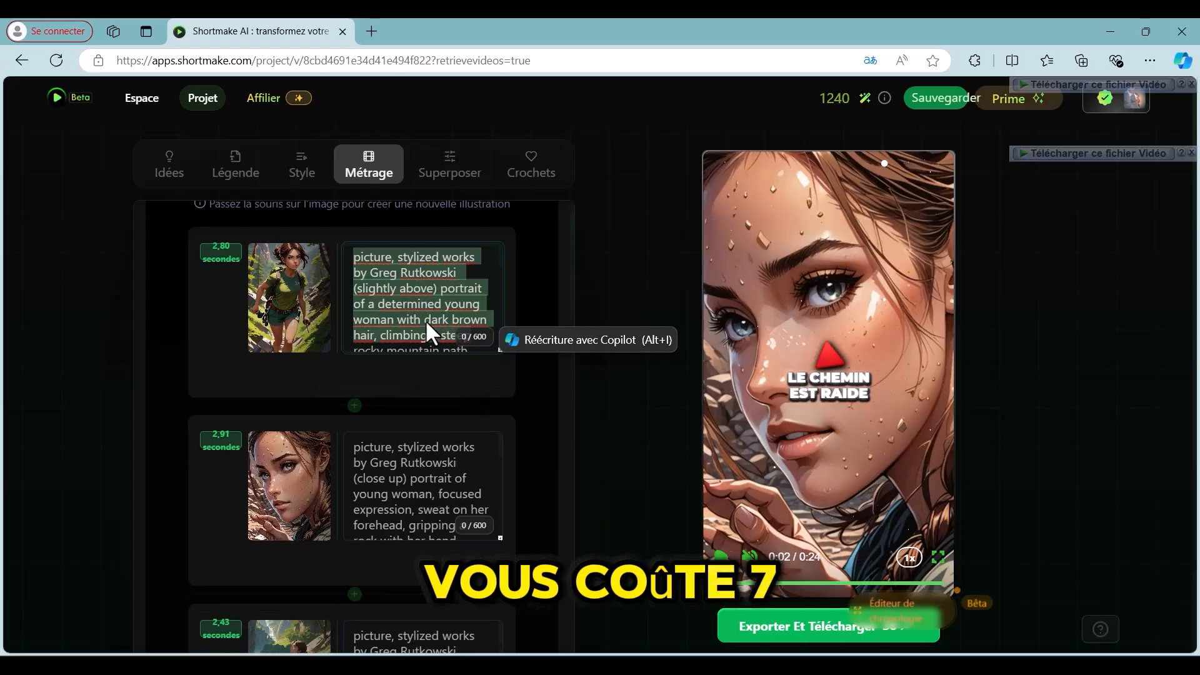
mouse_move(471, 407)
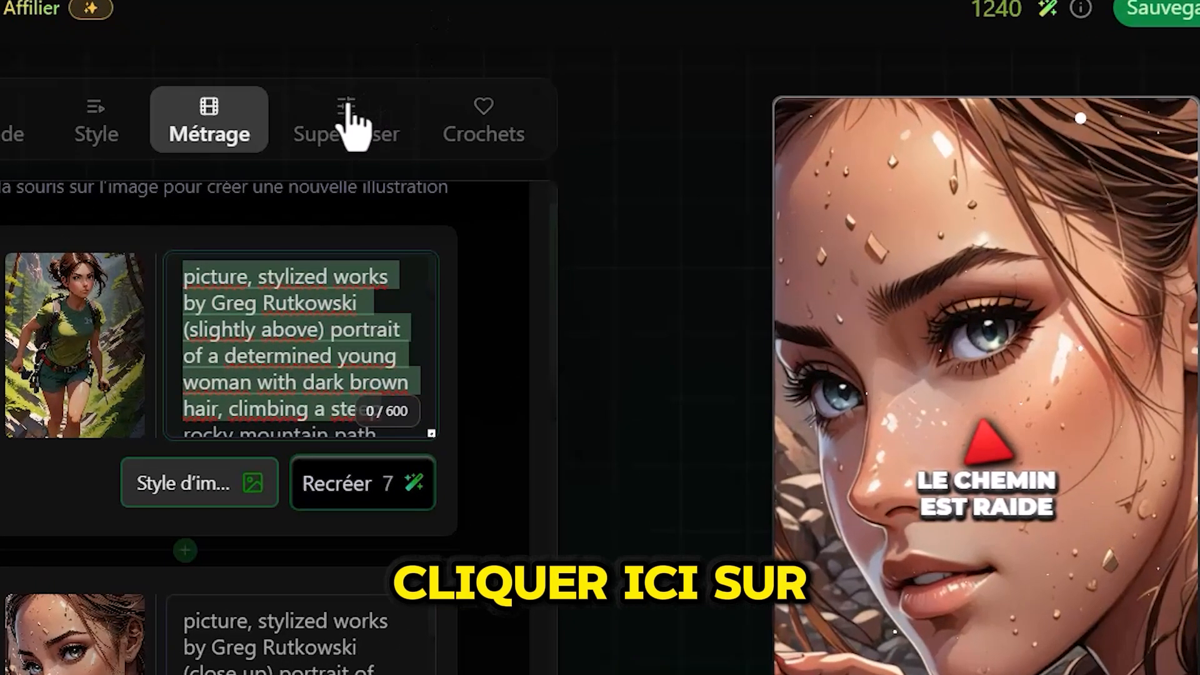
- Look through the video overlay effects available for the generated video
left_click(347, 115)
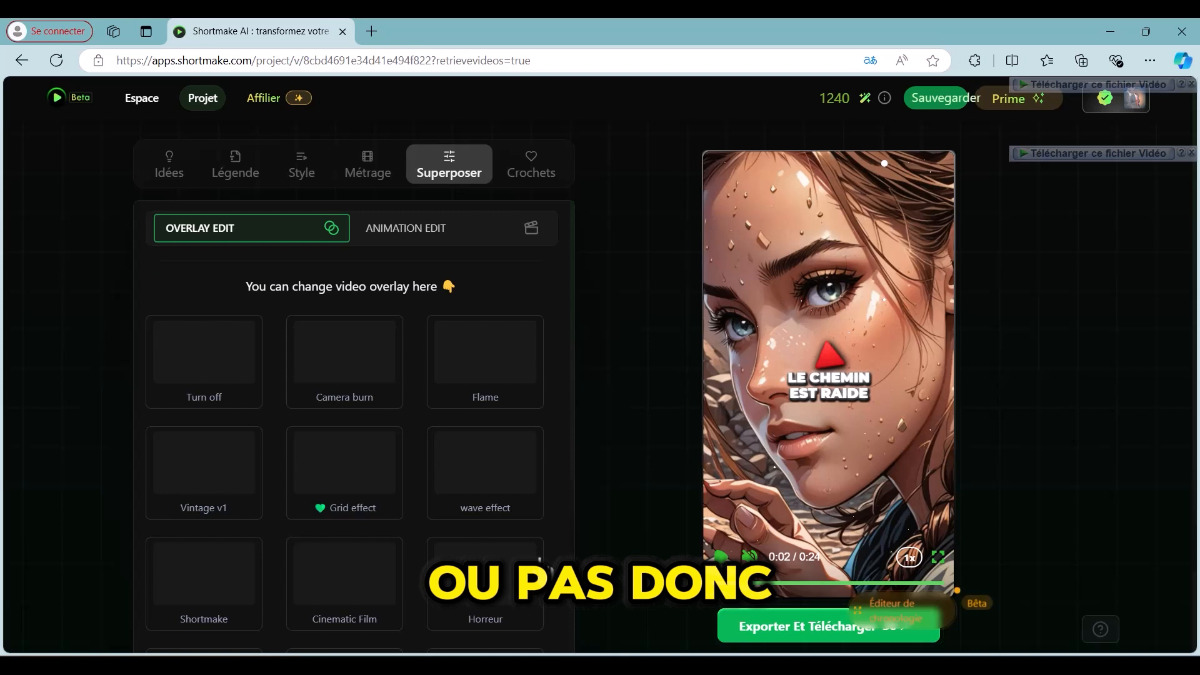
scroll(320, 451, "down", 4)
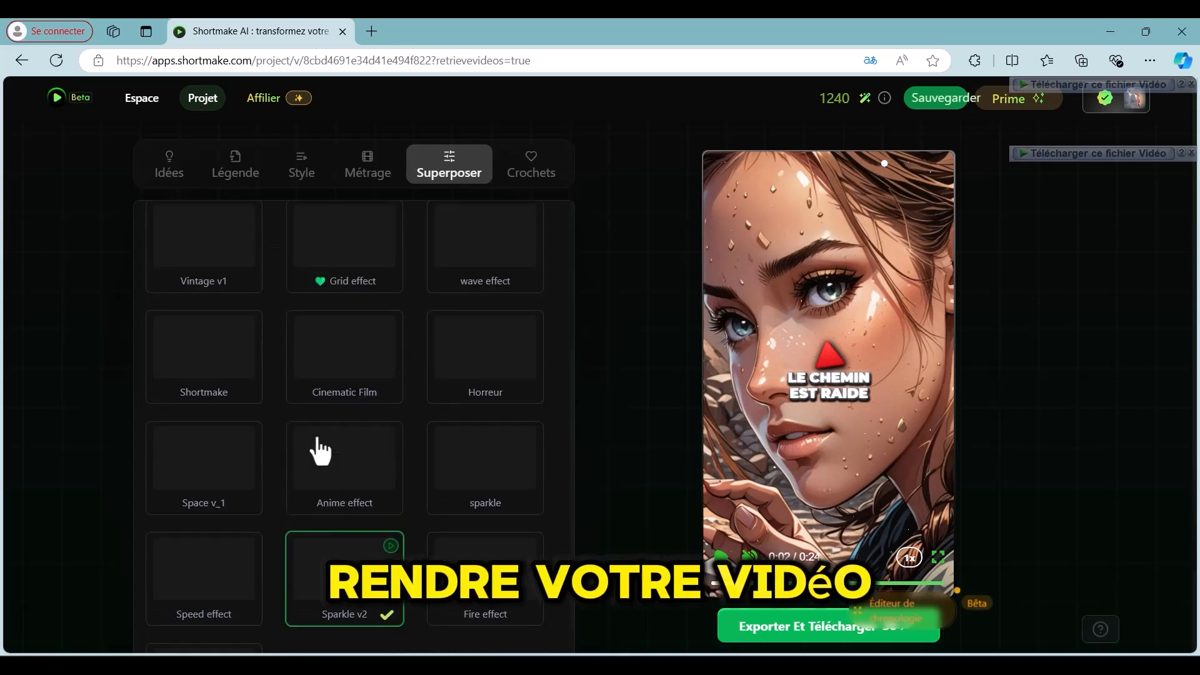
scroll(320, 451, "up", 5)
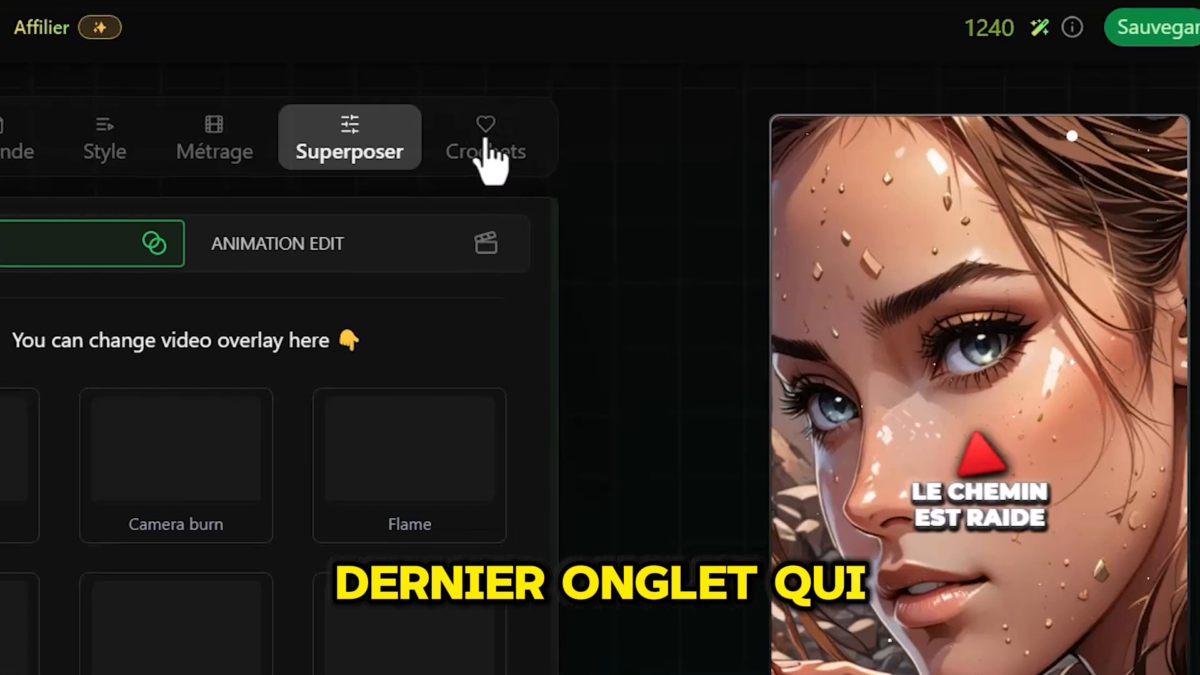
- Activate the Subscribe hook and place it near the end of the video, at 00:23
left_click(490, 164)
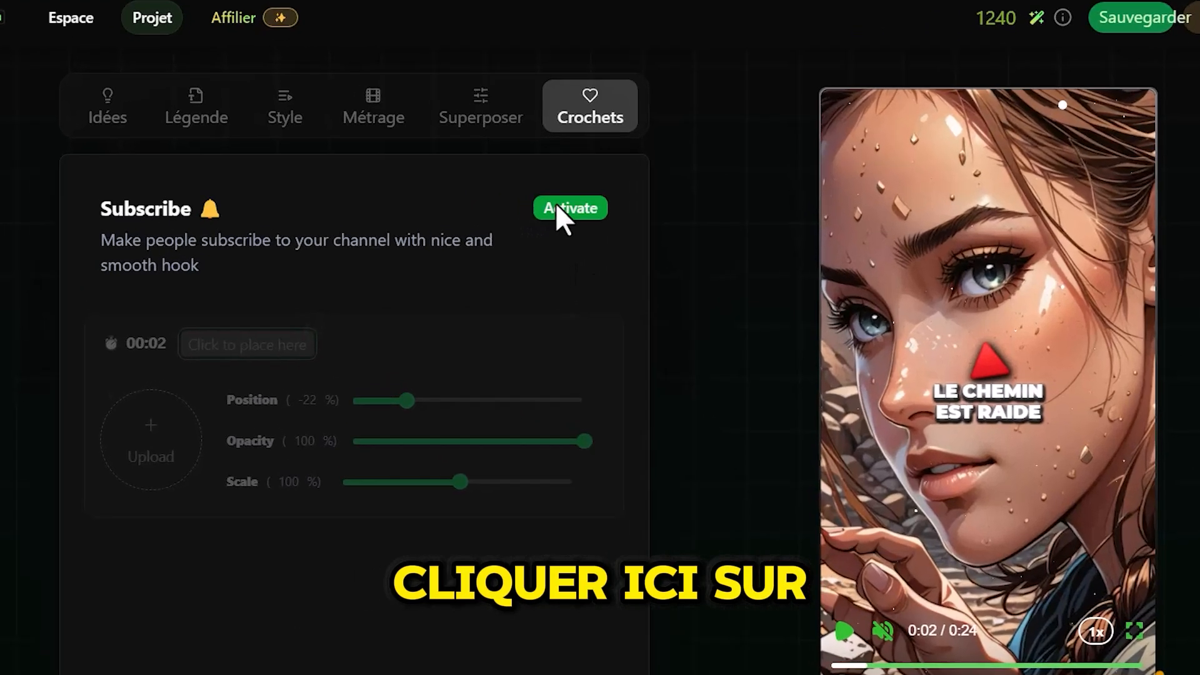
left_click(562, 208)
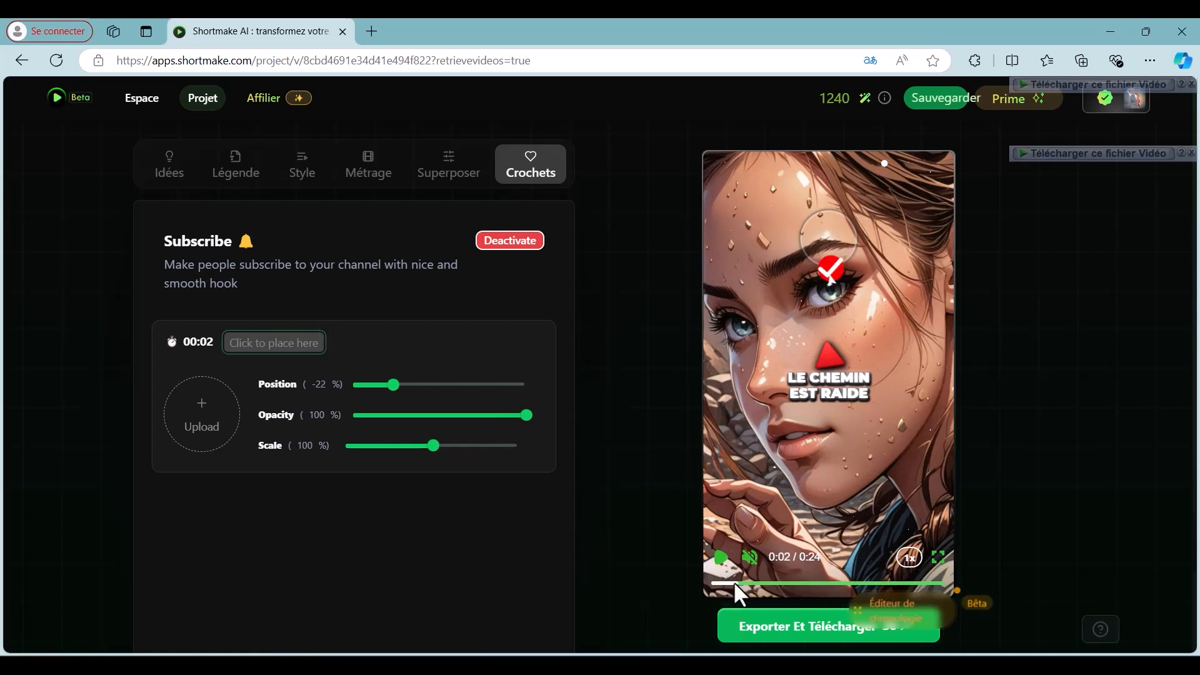
left_click_drag(734, 583, 940, 588)
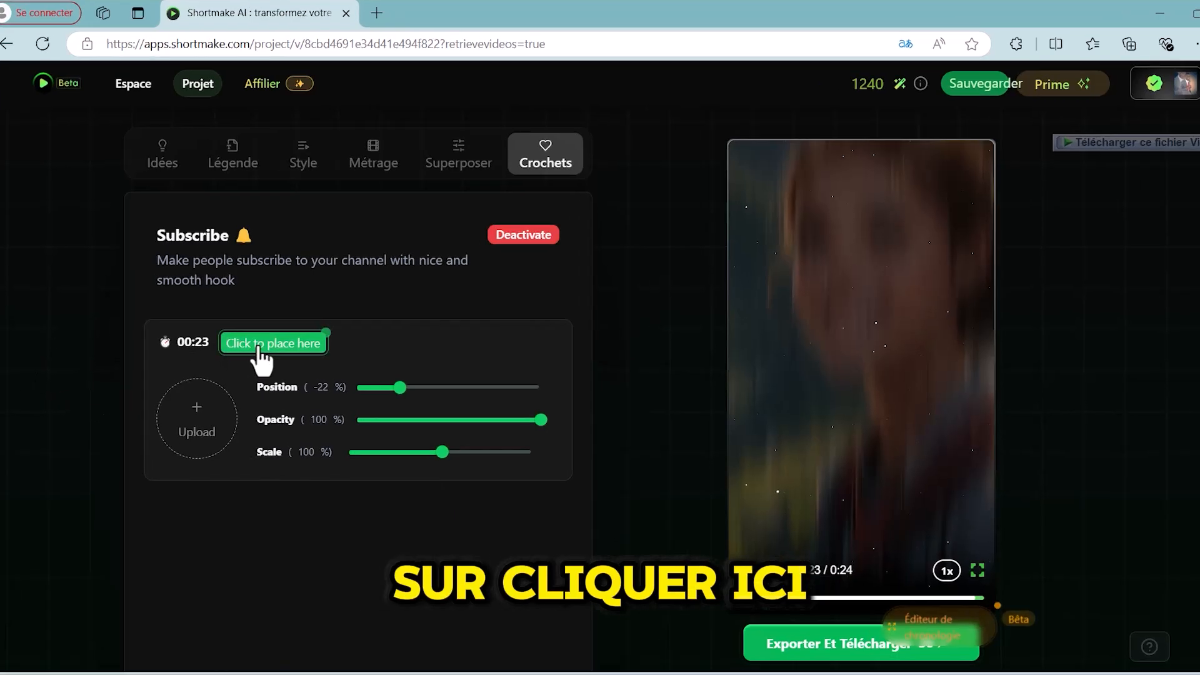
left_click(259, 348)
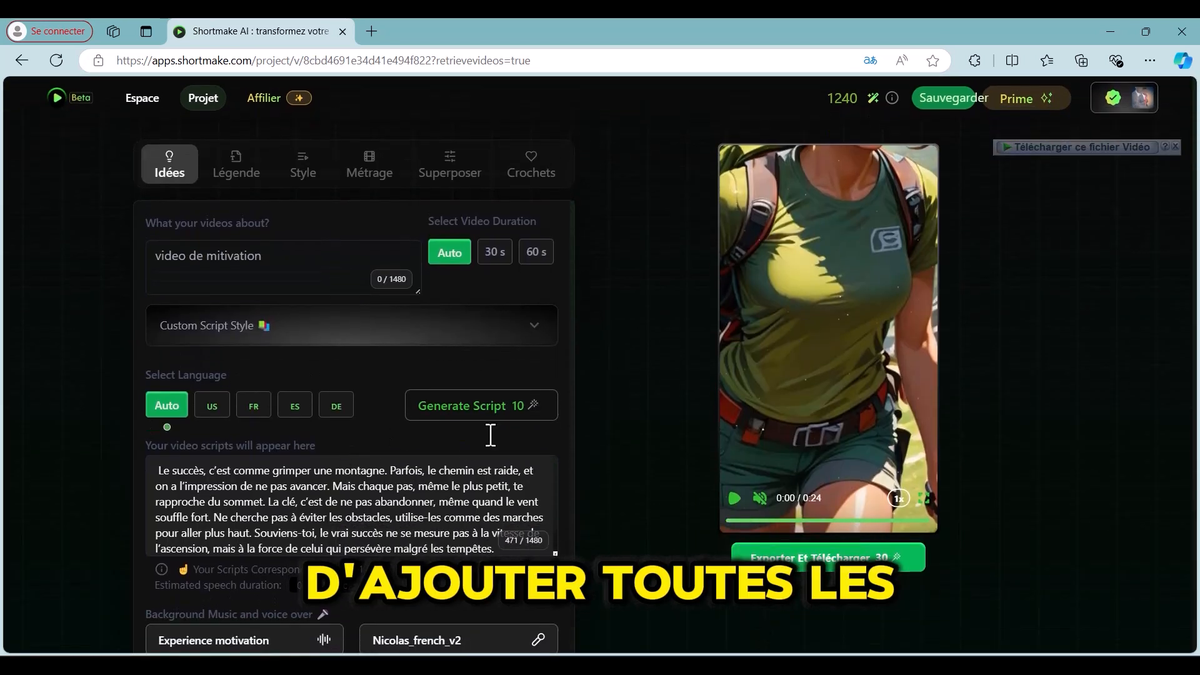
- Export the finished video for 30 credits
scroll(458, 455, "down", 1)
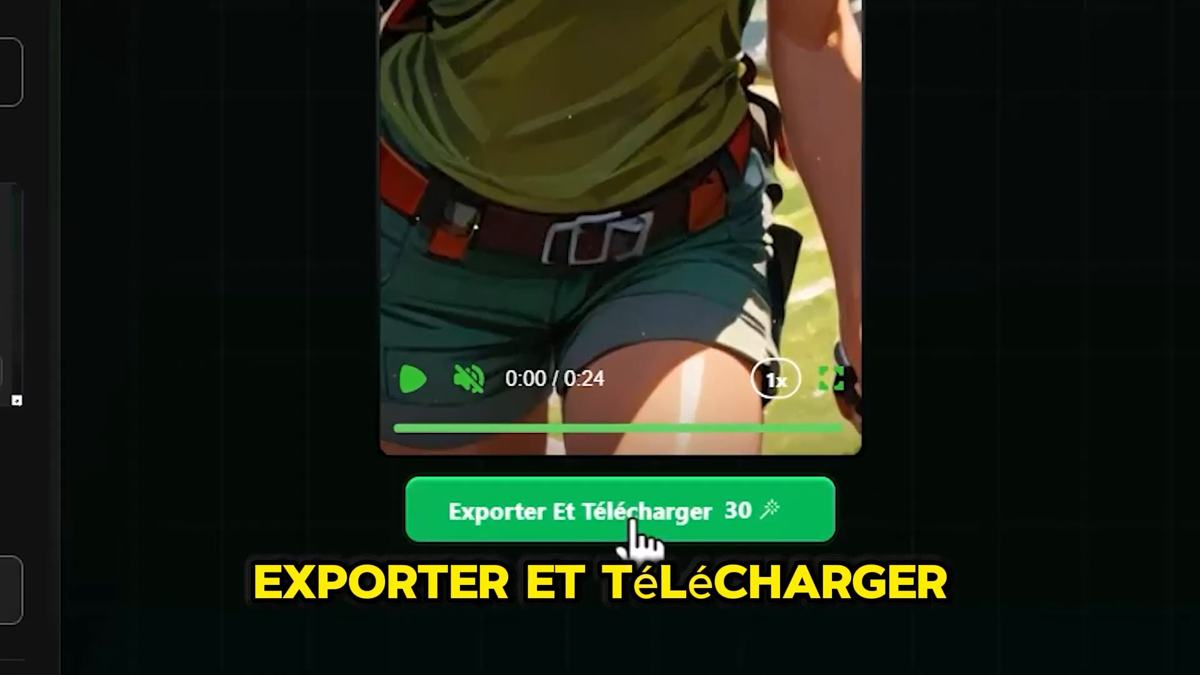
left_click(835, 562)
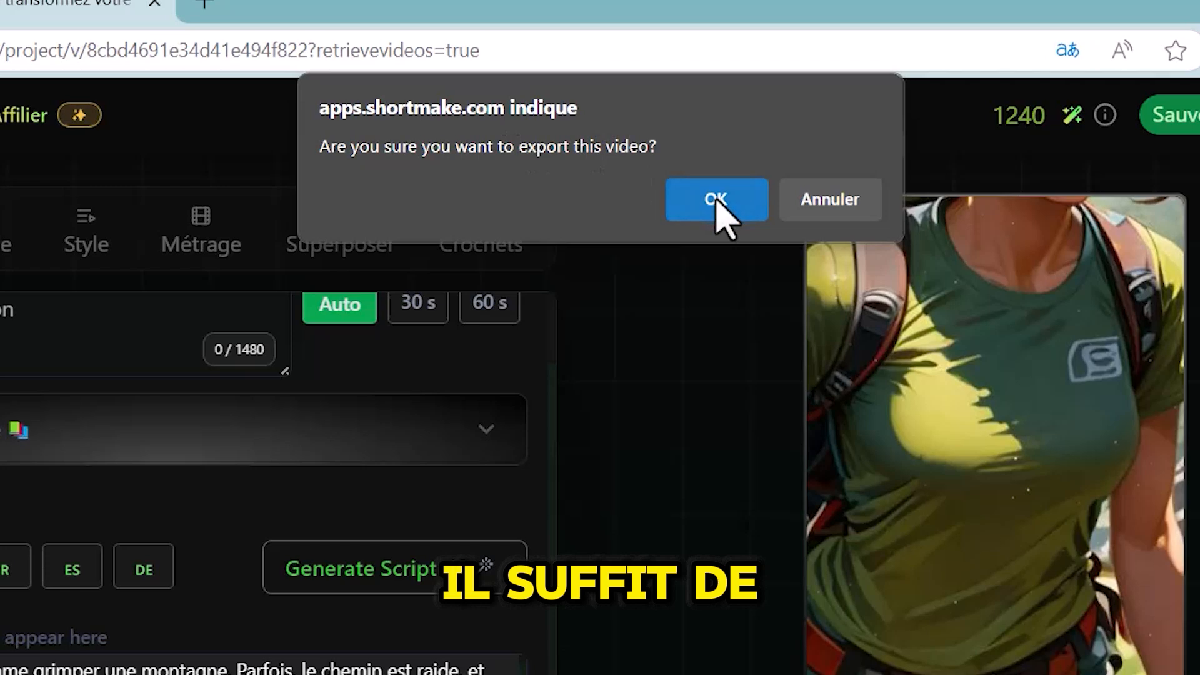
left_click(717, 200)
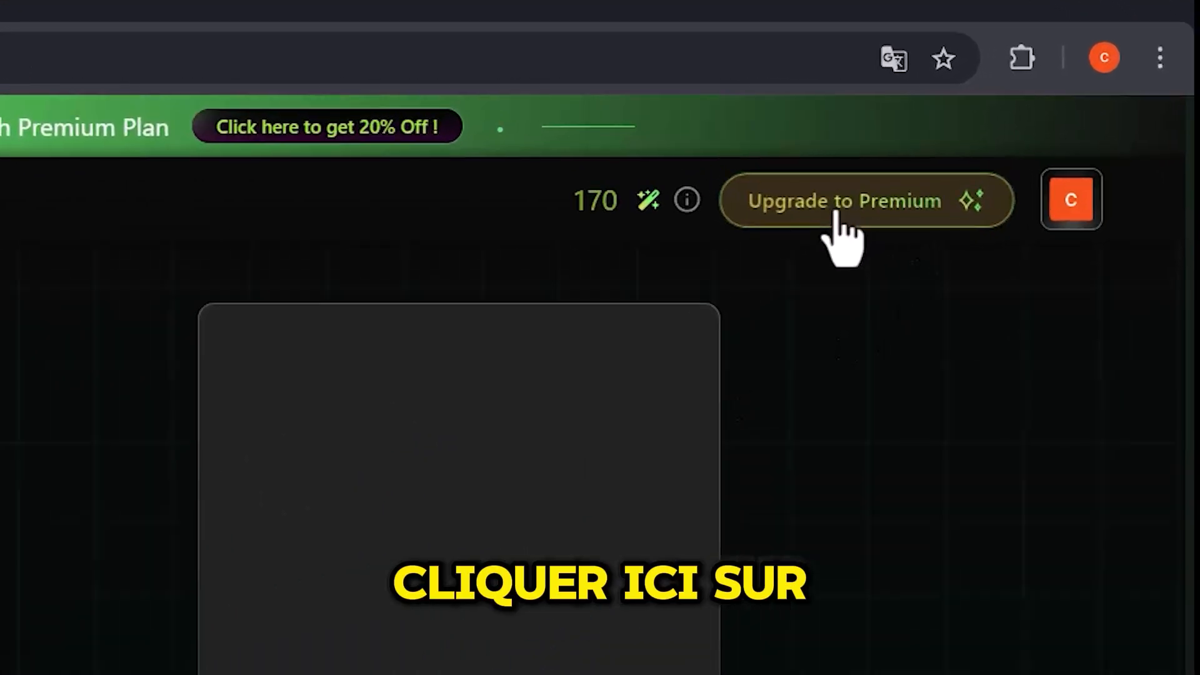
- Start checkout for the monthly Starter premium plan and apply the promotional code TUTOVIRTUEL20
left_click(837, 212)
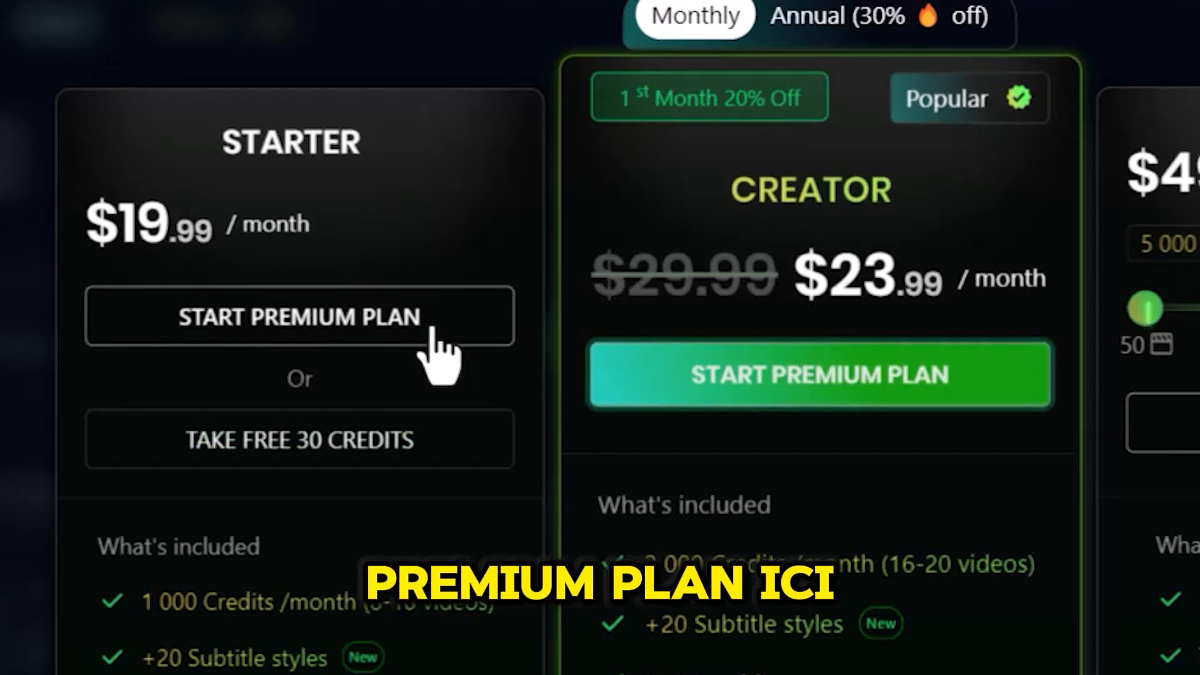
left_click(431, 329)
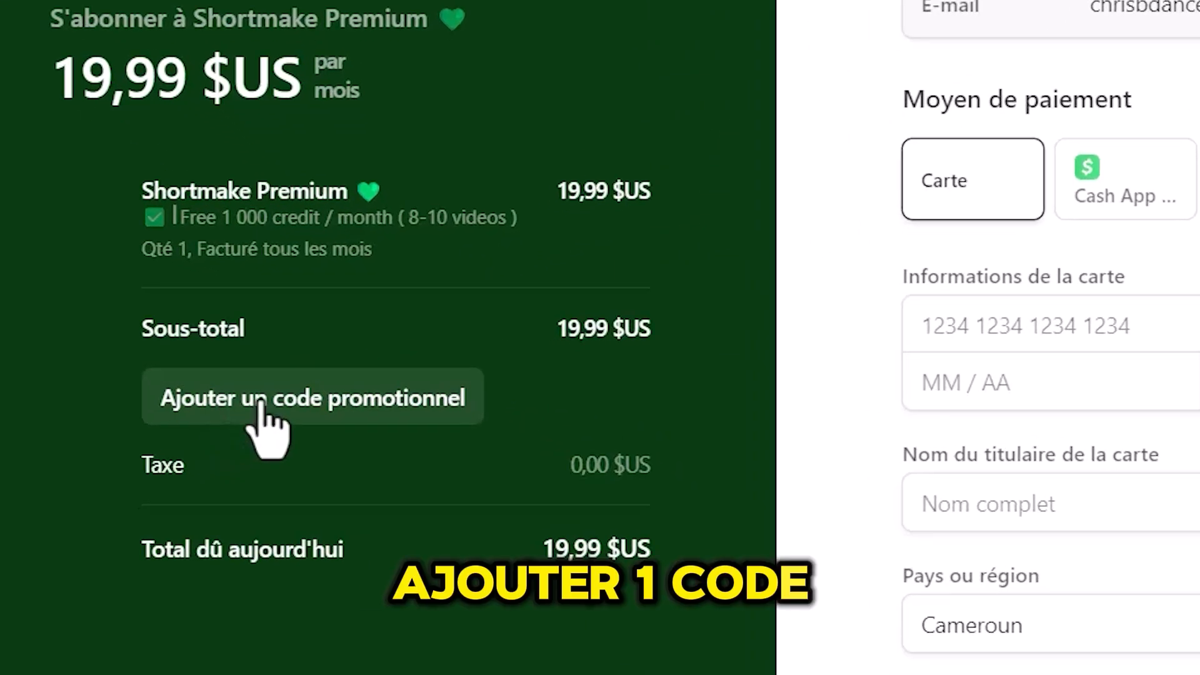
left_click(289, 395)
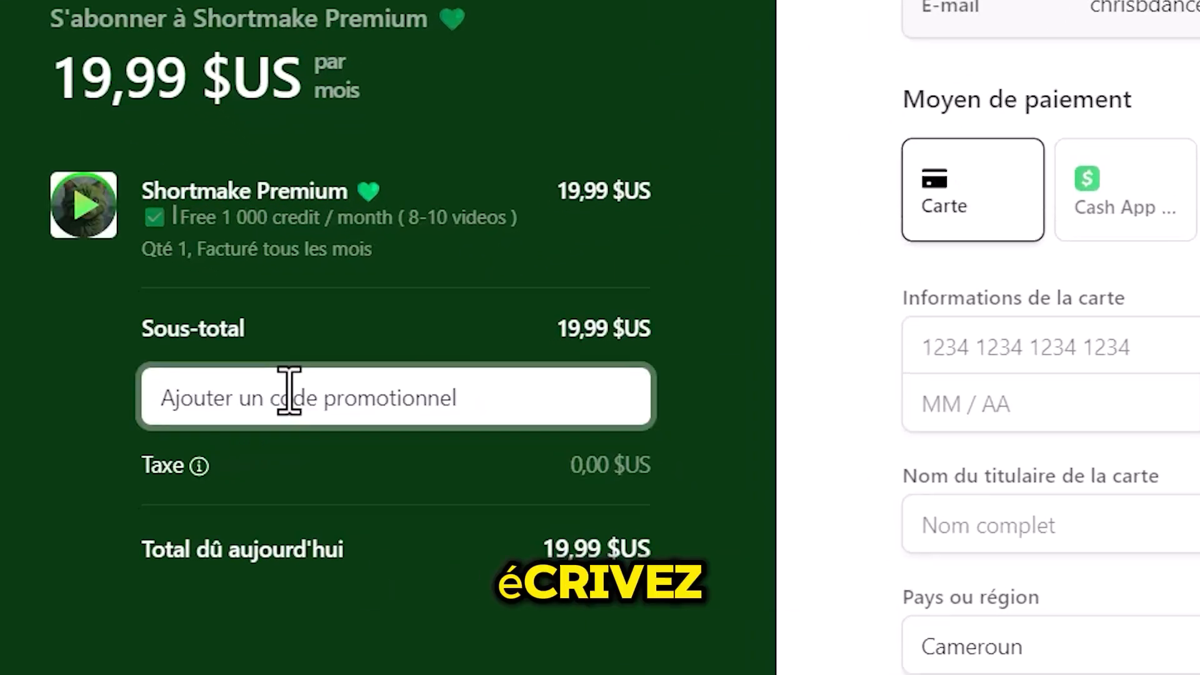
type("TUTOVIRTUEL20")
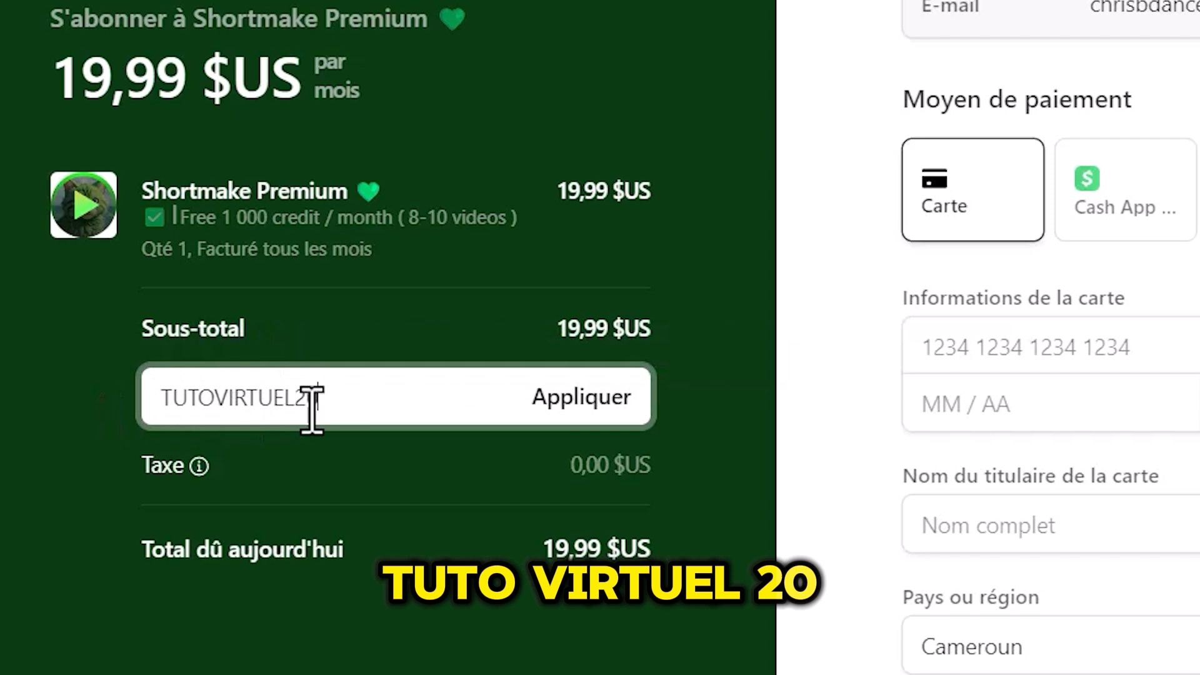
left_click(574, 403)
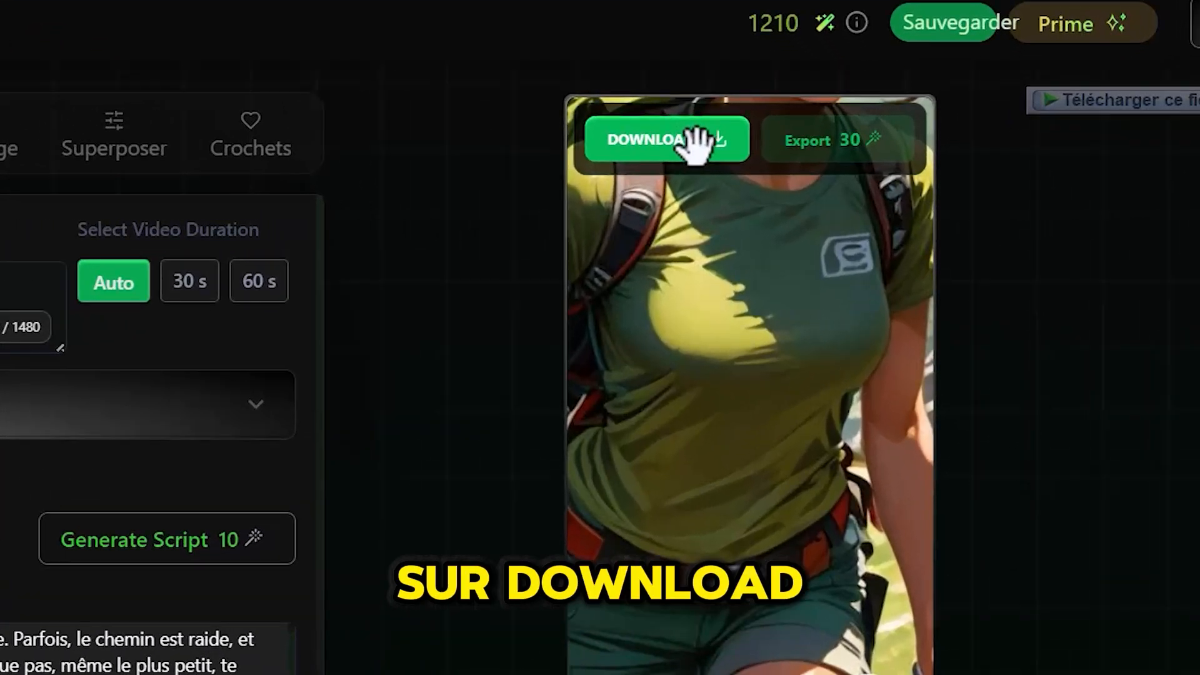
- Download the exported video
left_click(697, 145)
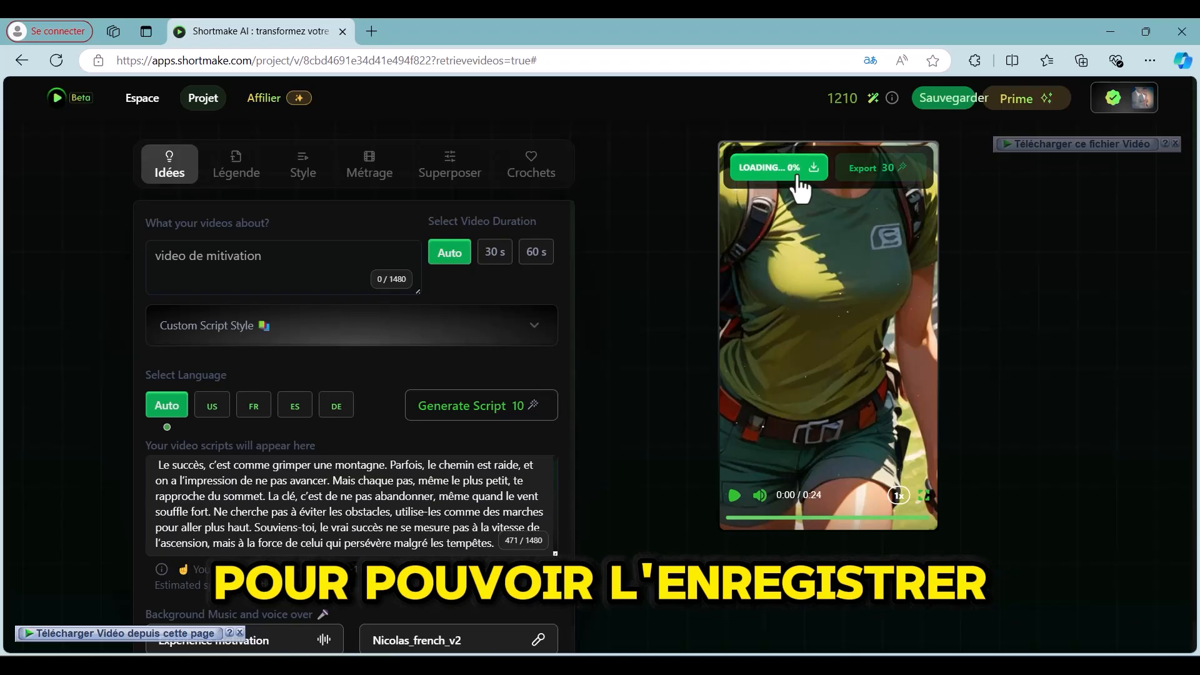